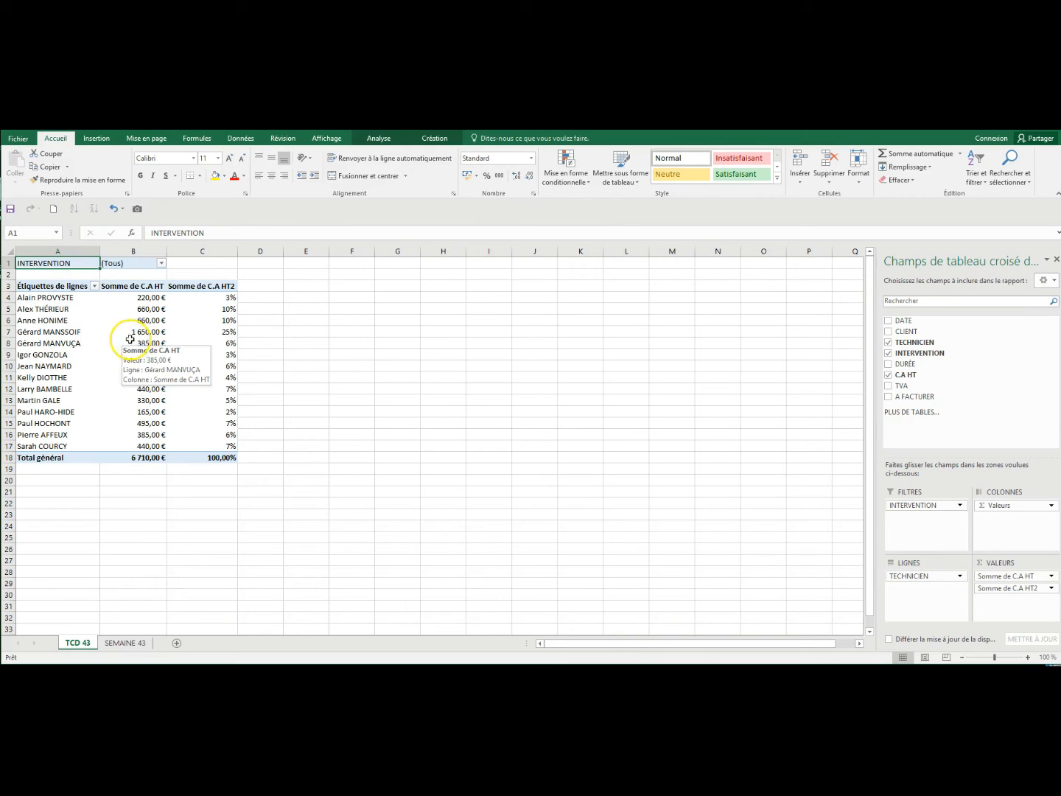
Filter the pivot table's INTERVENTION report filter to show only SAUVEGARDE
mouse_move(162, 334)
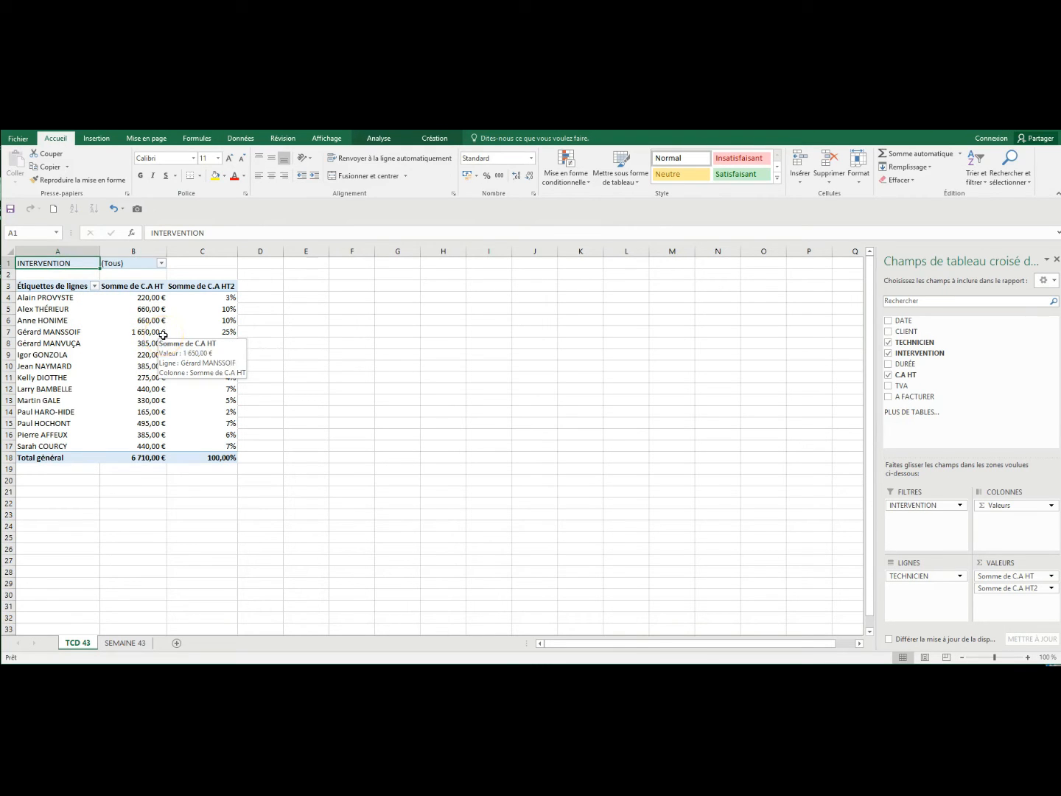
mouse_move(233, 332)
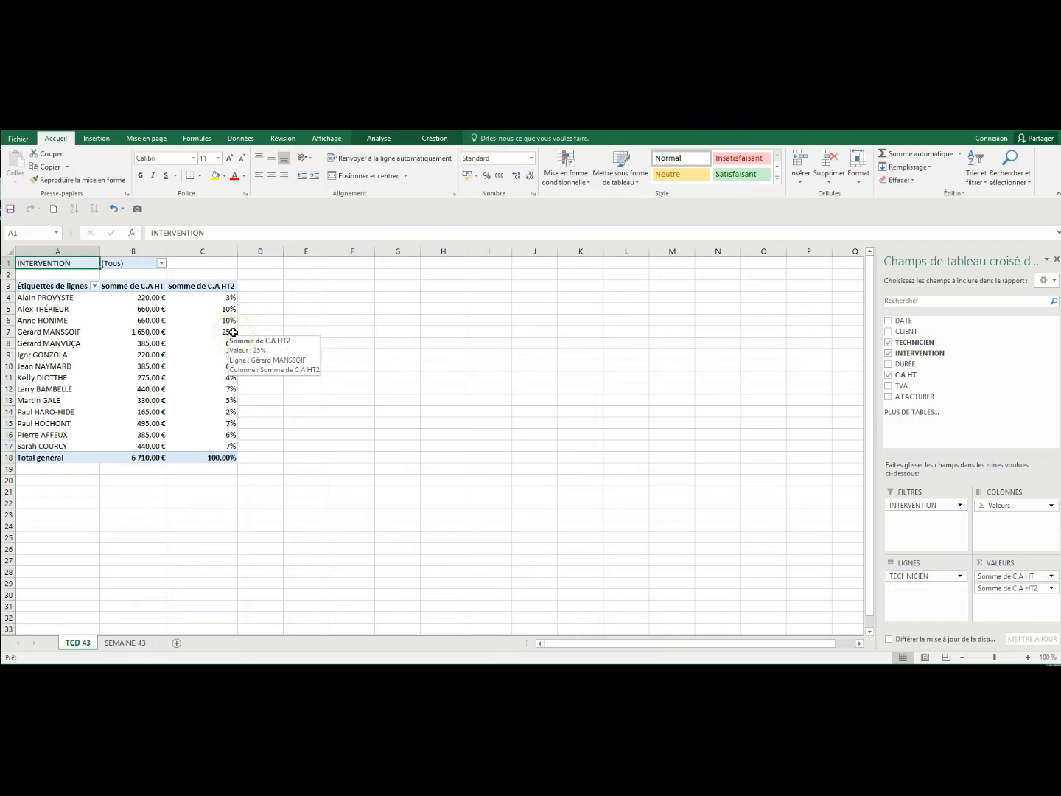
mouse_move(154, 460)
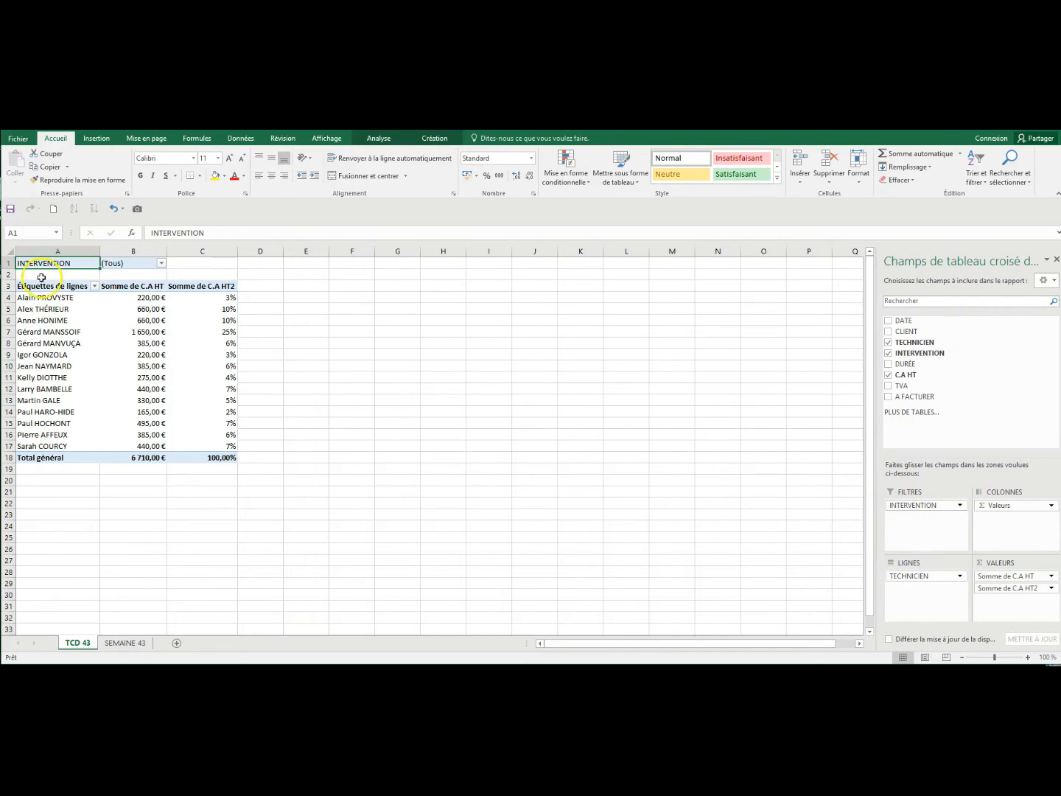
click(162, 263)
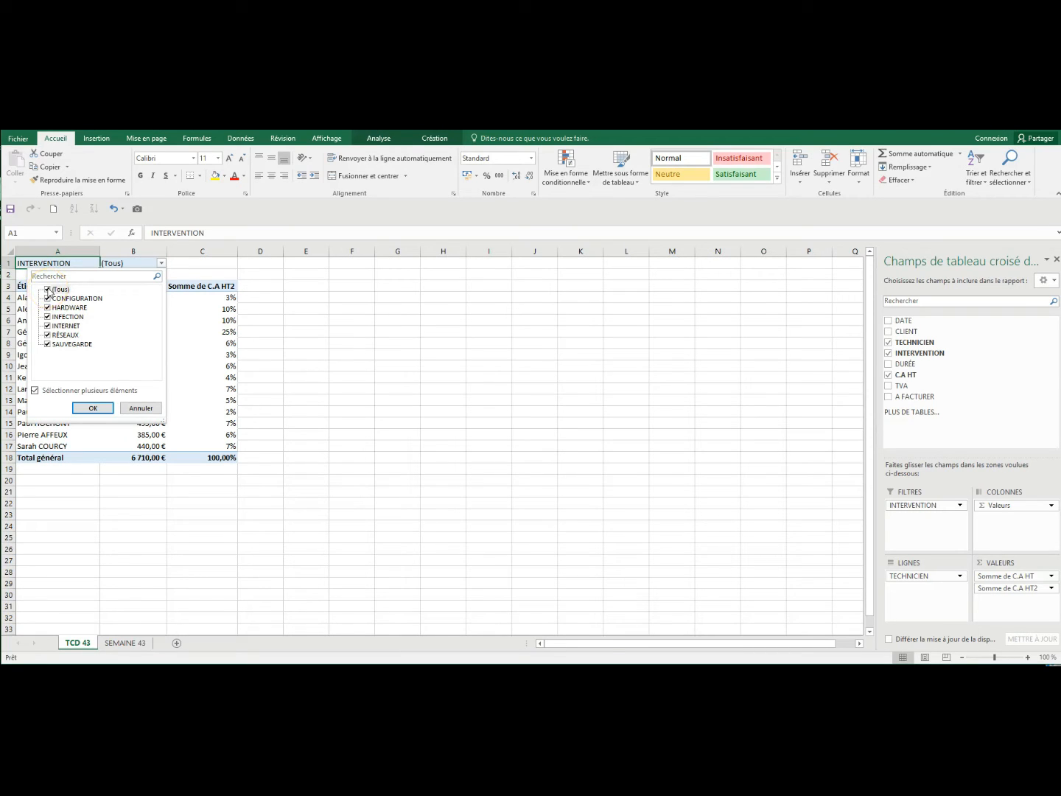
click(49, 289)
click(47, 344)
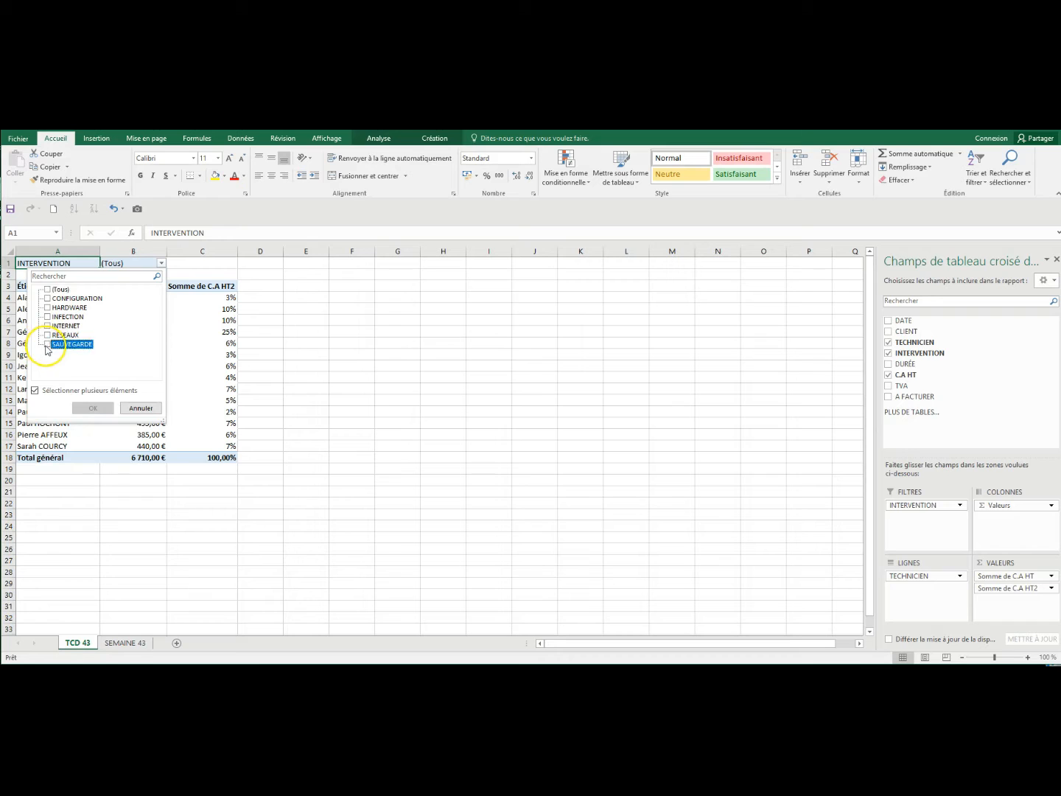
click(90, 408)
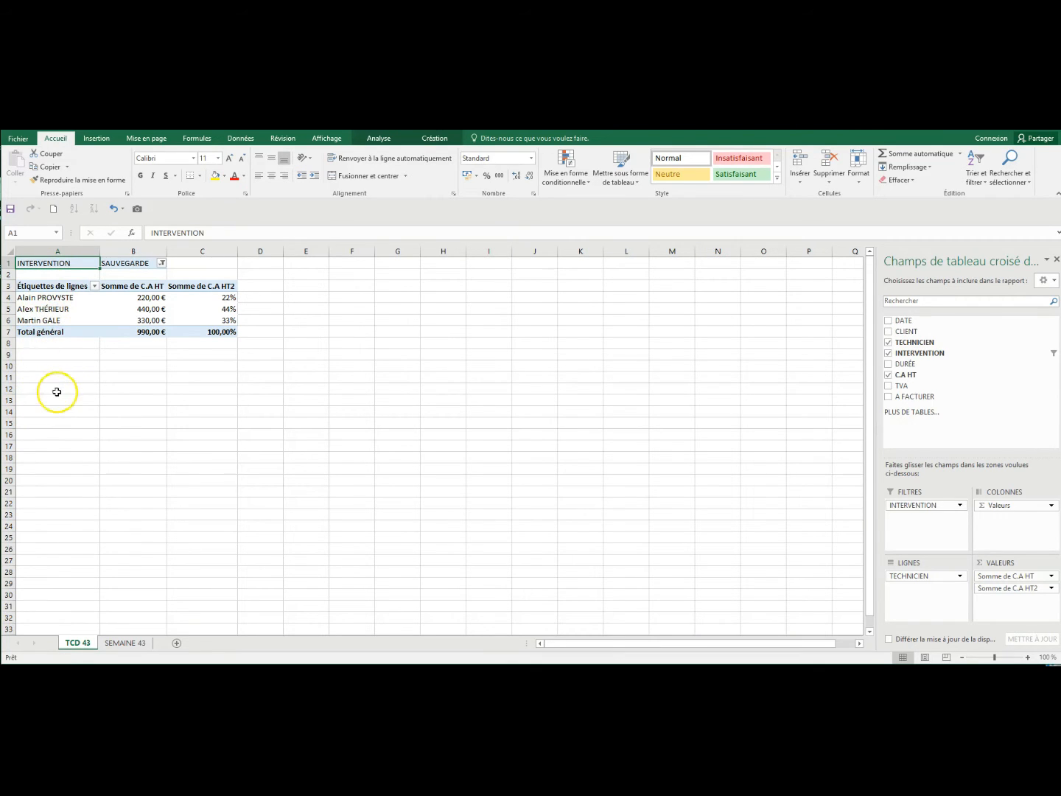
Add CONFIGURATION to the selected items of the INTERVENTION report filter, keeping SAUVEGARDE selected
click(162, 262)
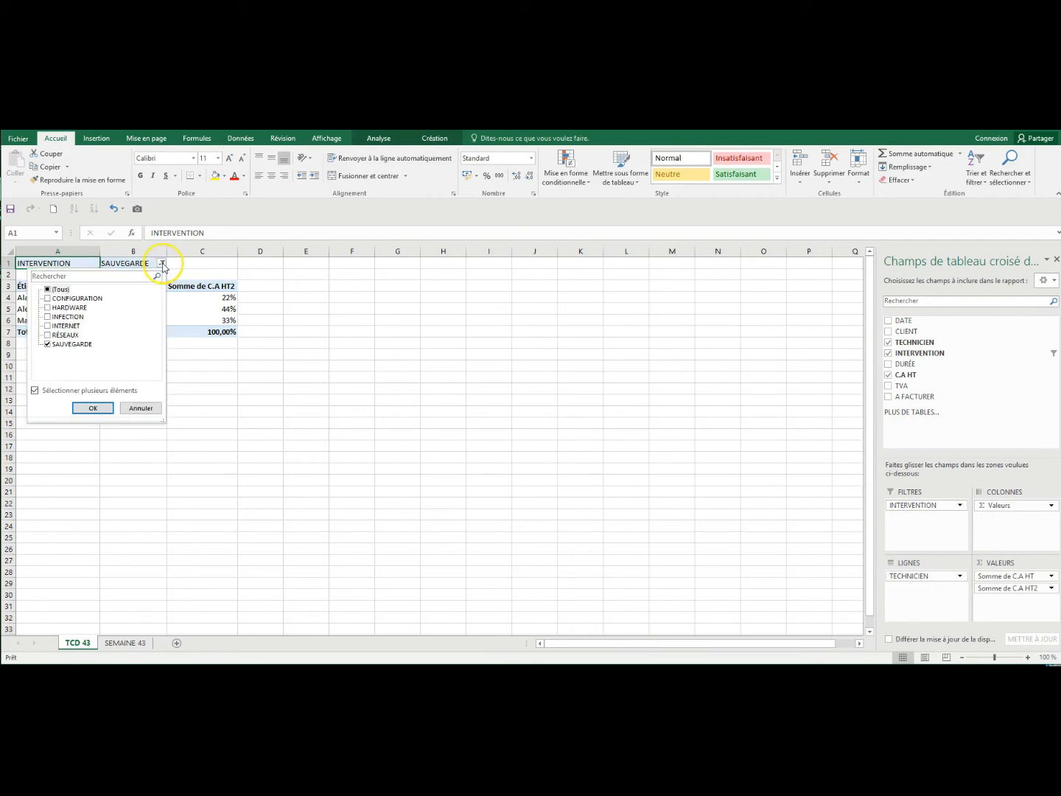
click(36, 393)
click(37, 393)
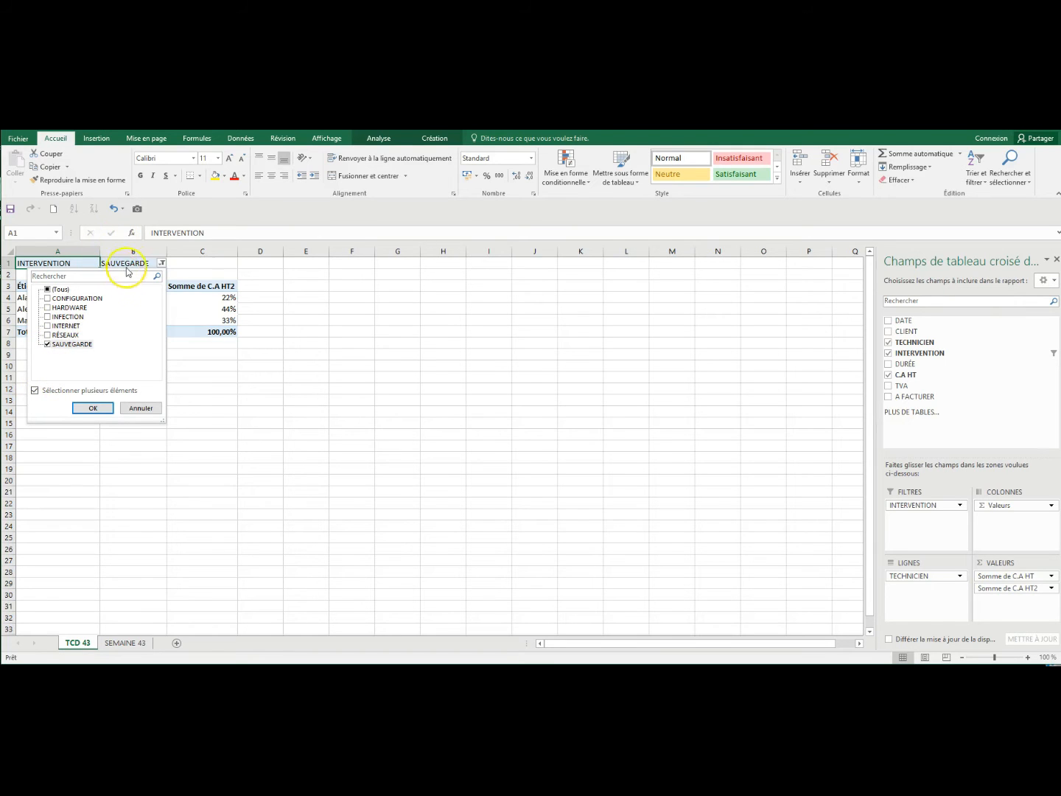
click(50, 300)
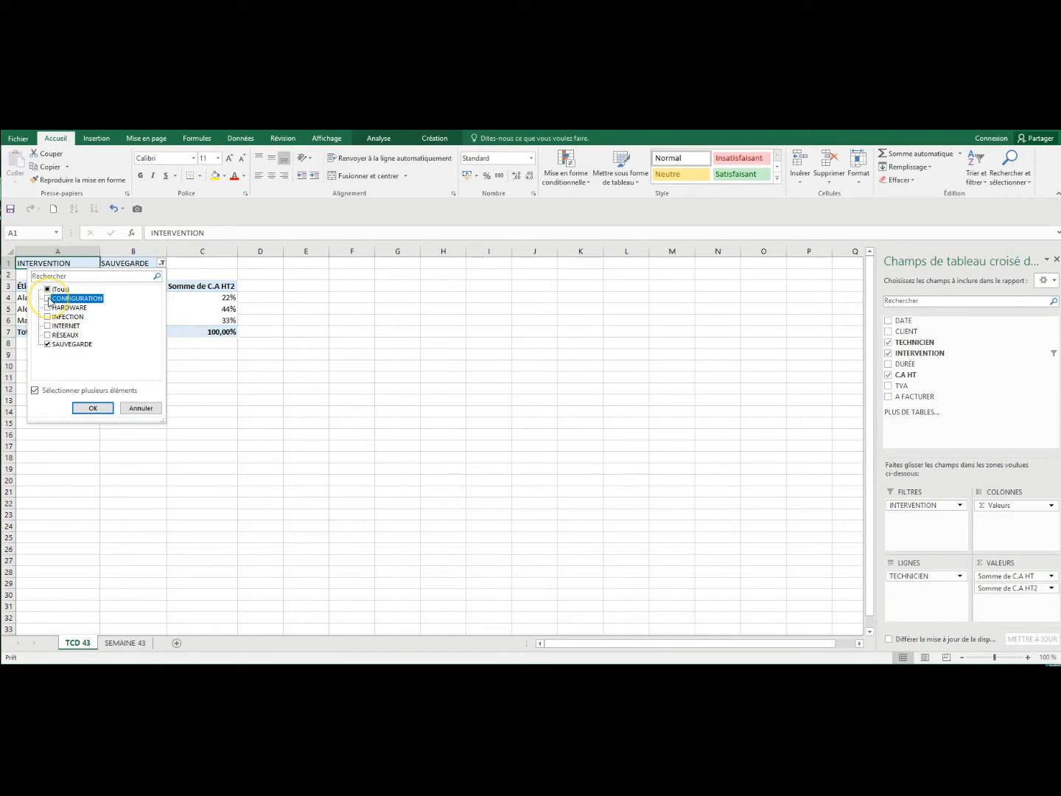
click(89, 410)
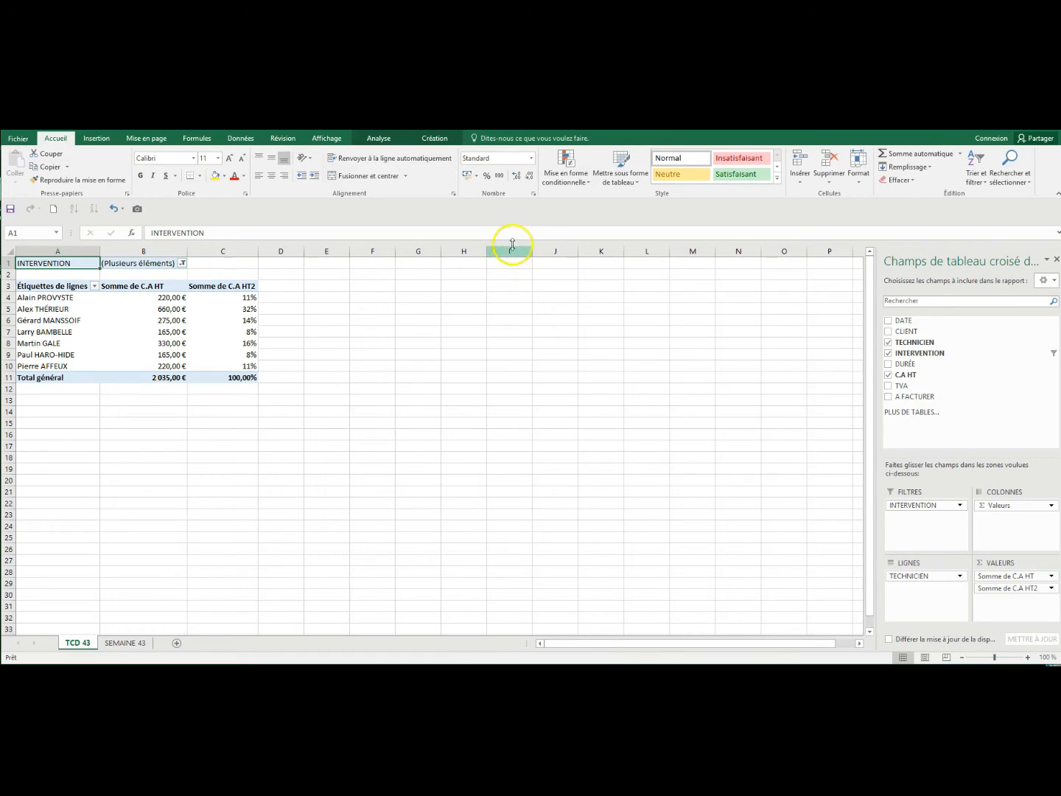
Reset the INTERVENTION report filter to (Tous) so that every intervention type is included
click(381, 140)
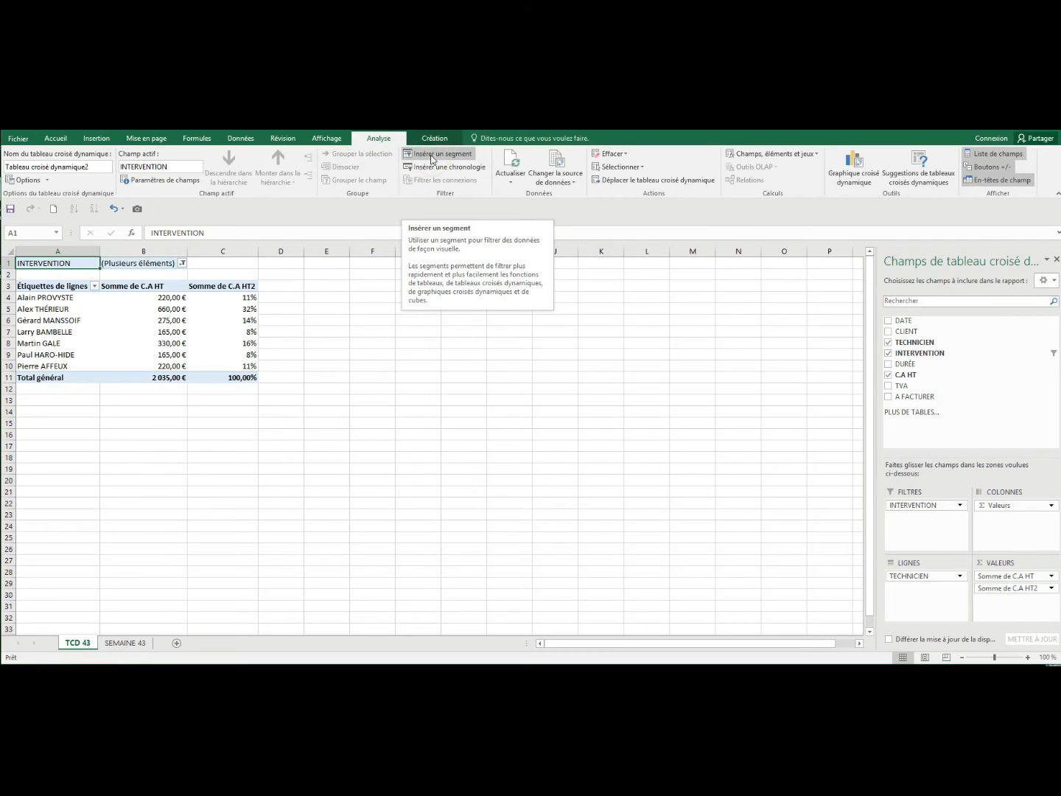
click(182, 263)
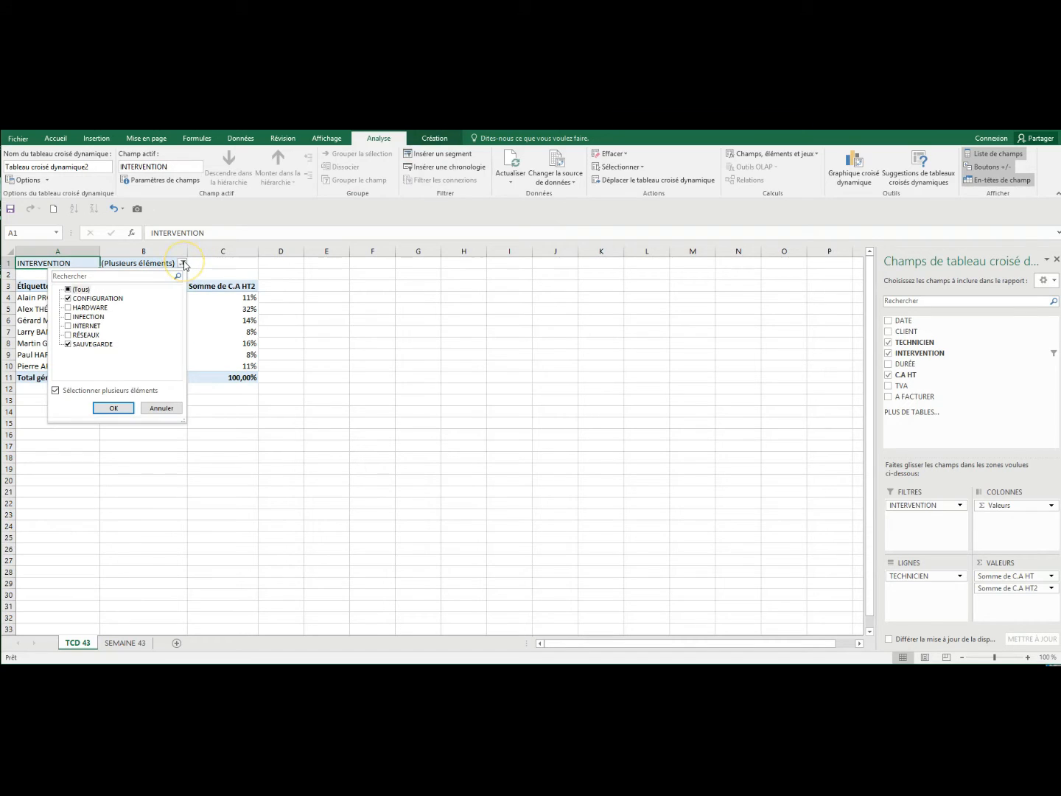
click(68, 298)
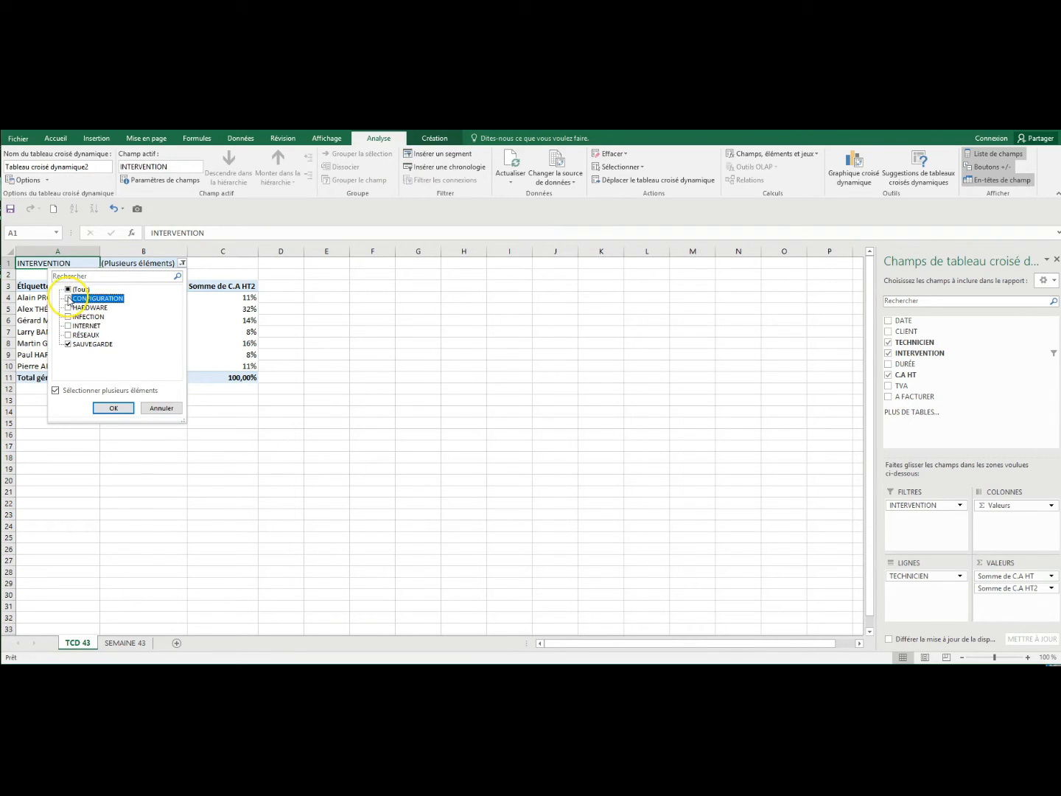
click(66, 343)
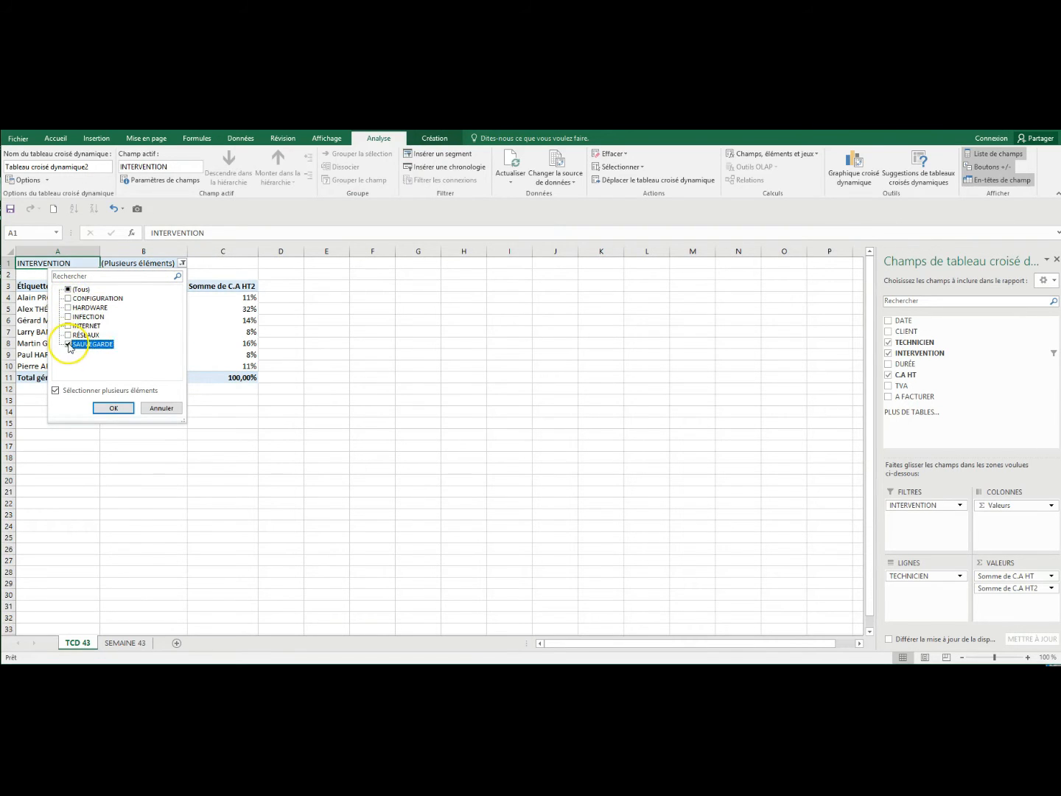
click(68, 290)
click(111, 408)
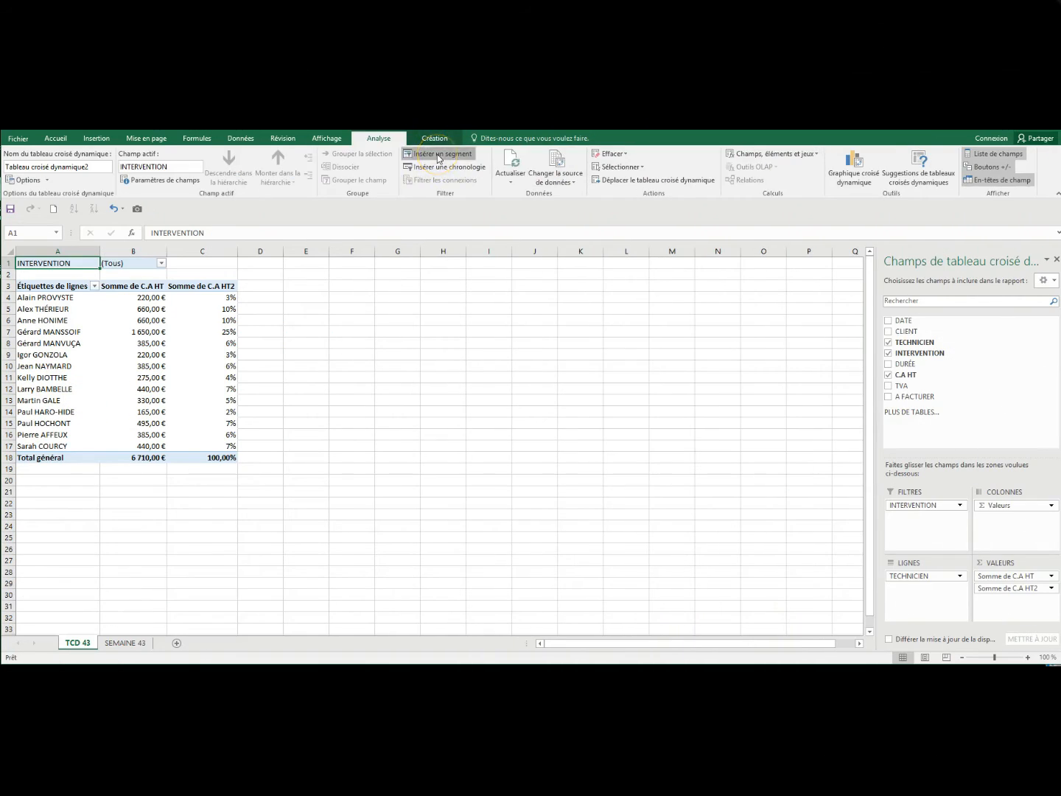
Insert a slicer for the INTERVENTION field and place it beside the pivot table, around columns E to G
click(440, 155)
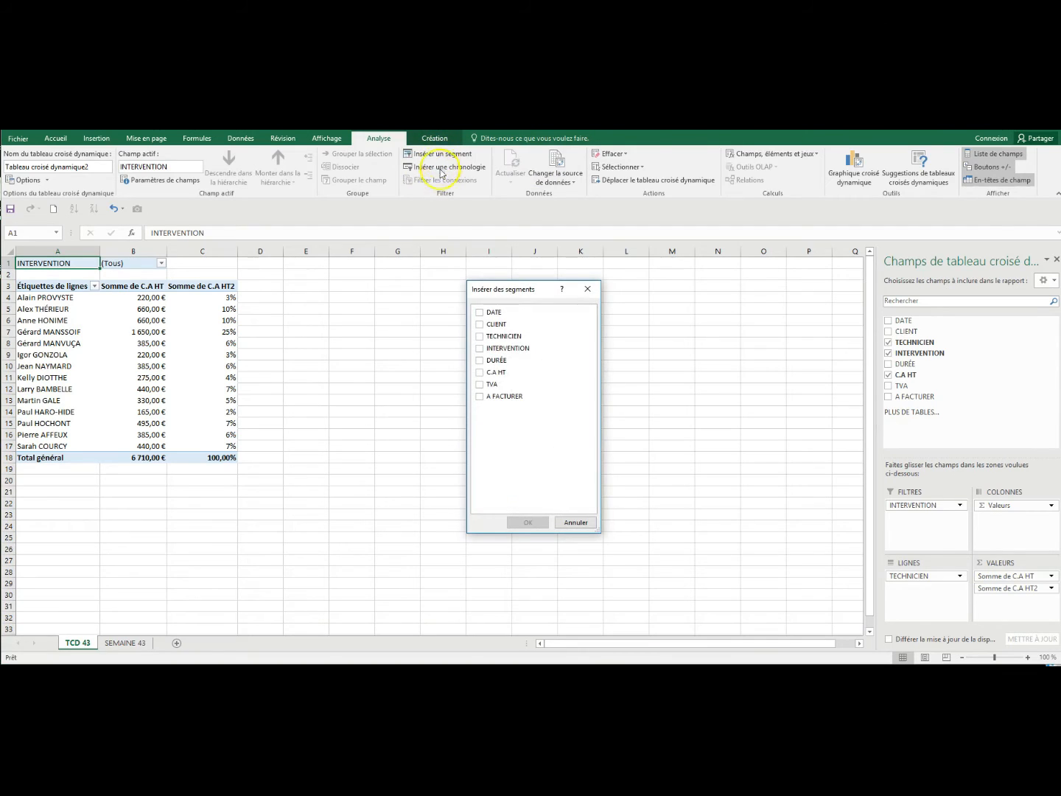
click(479, 350)
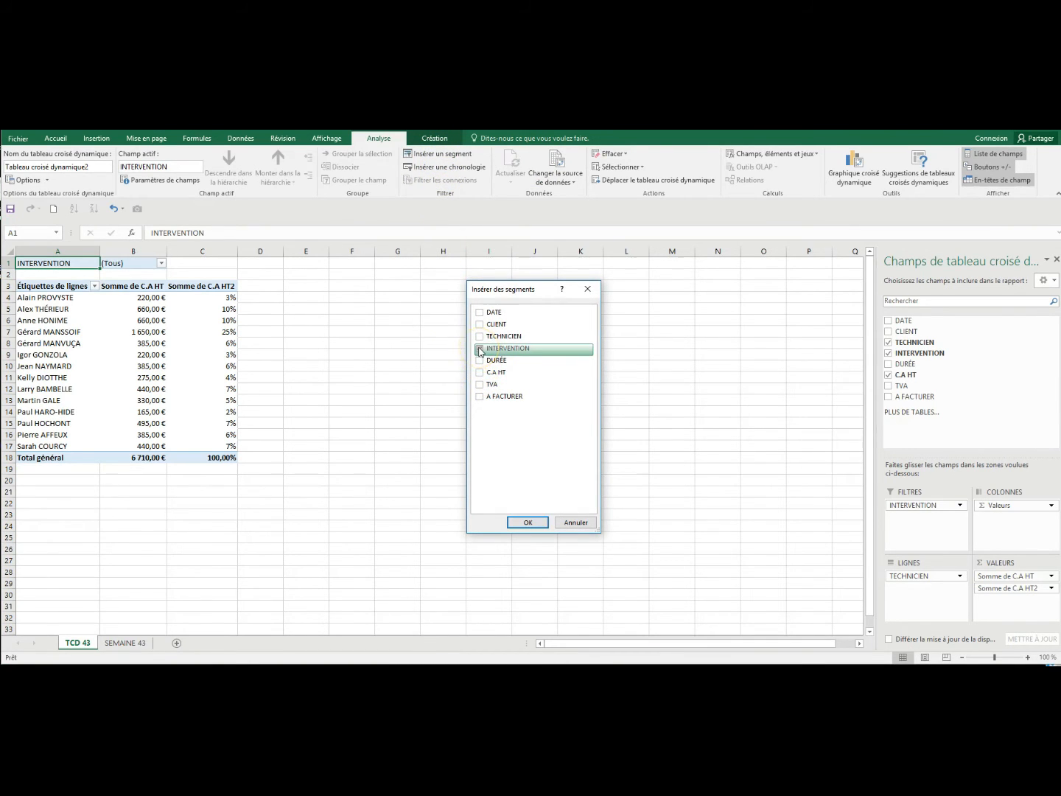
click(525, 523)
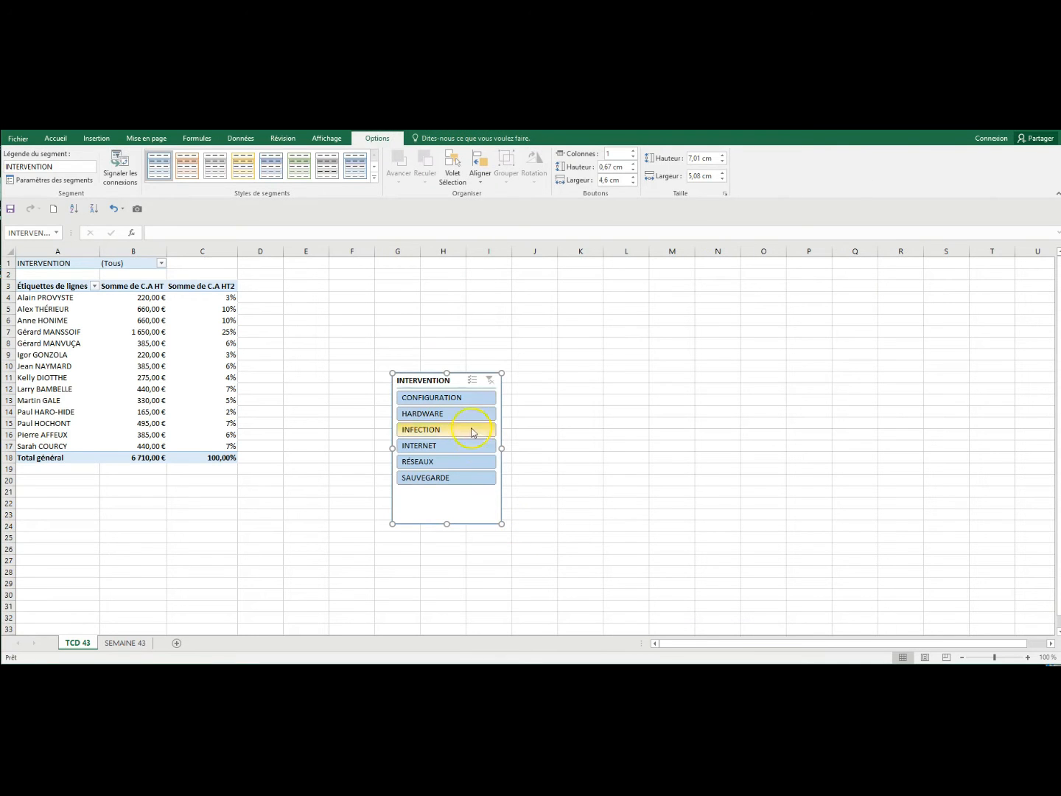
drag(419, 373, 313, 278)
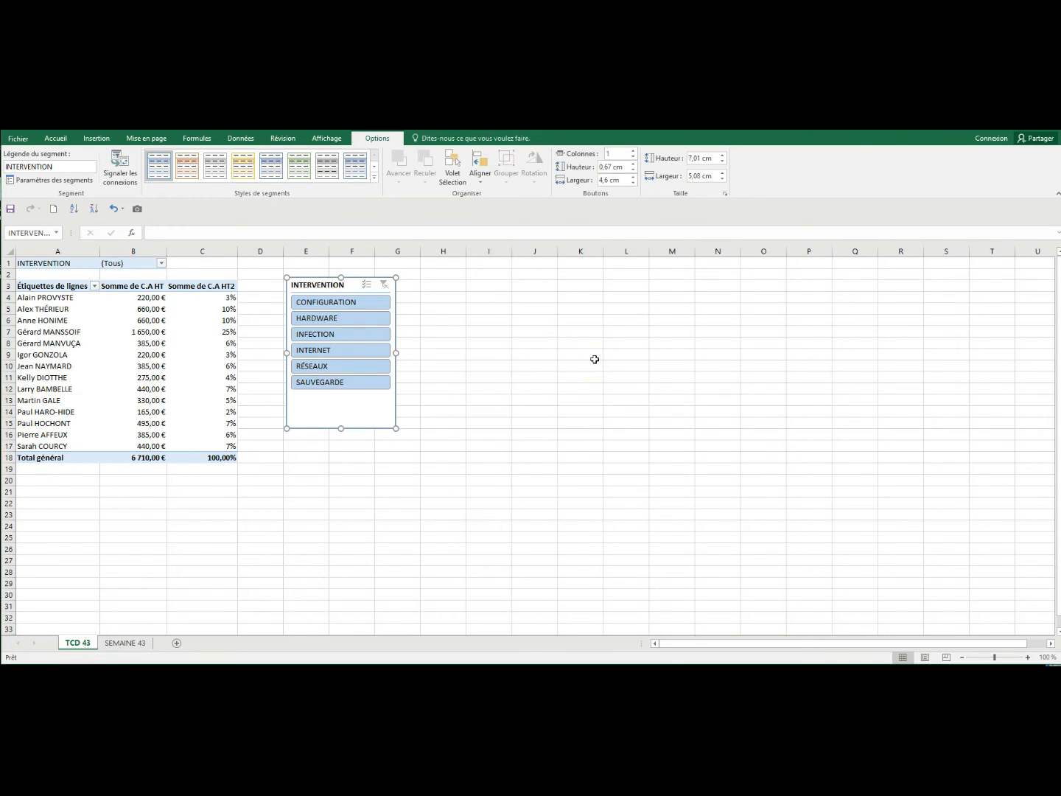
Filter the pivot table with the INTERVENTION slicer on HARDWARE and RÉSEAUX, using multiple selection
click(312, 323)
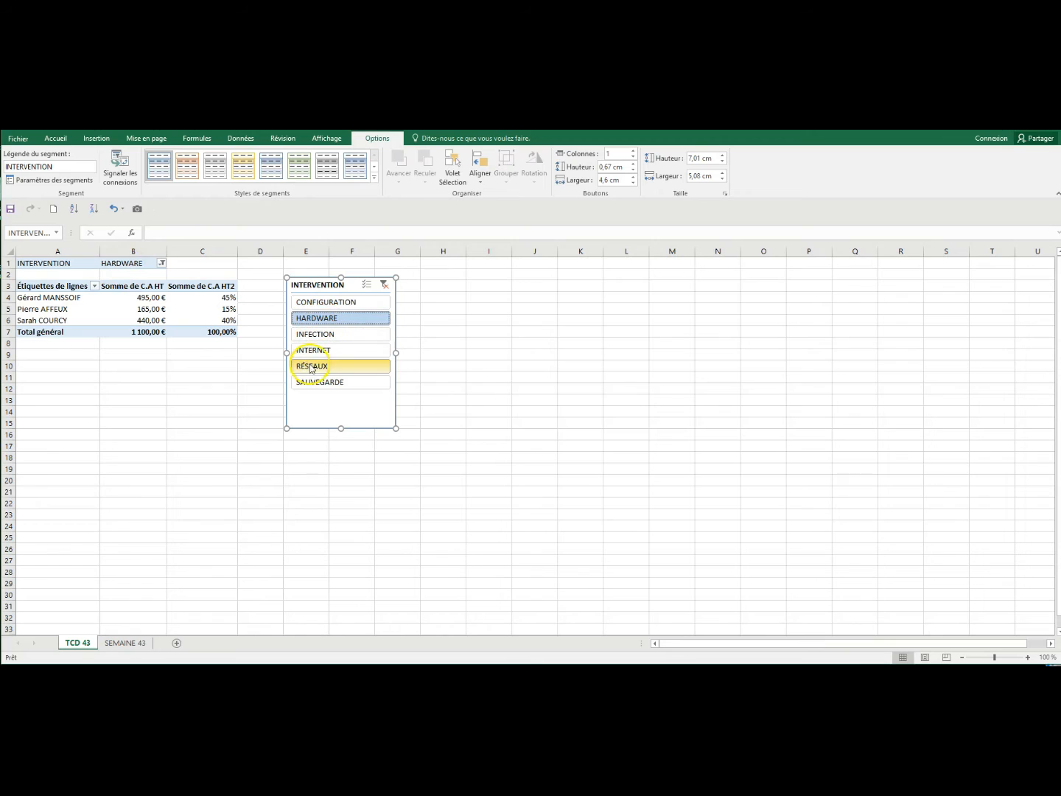
click(366, 289)
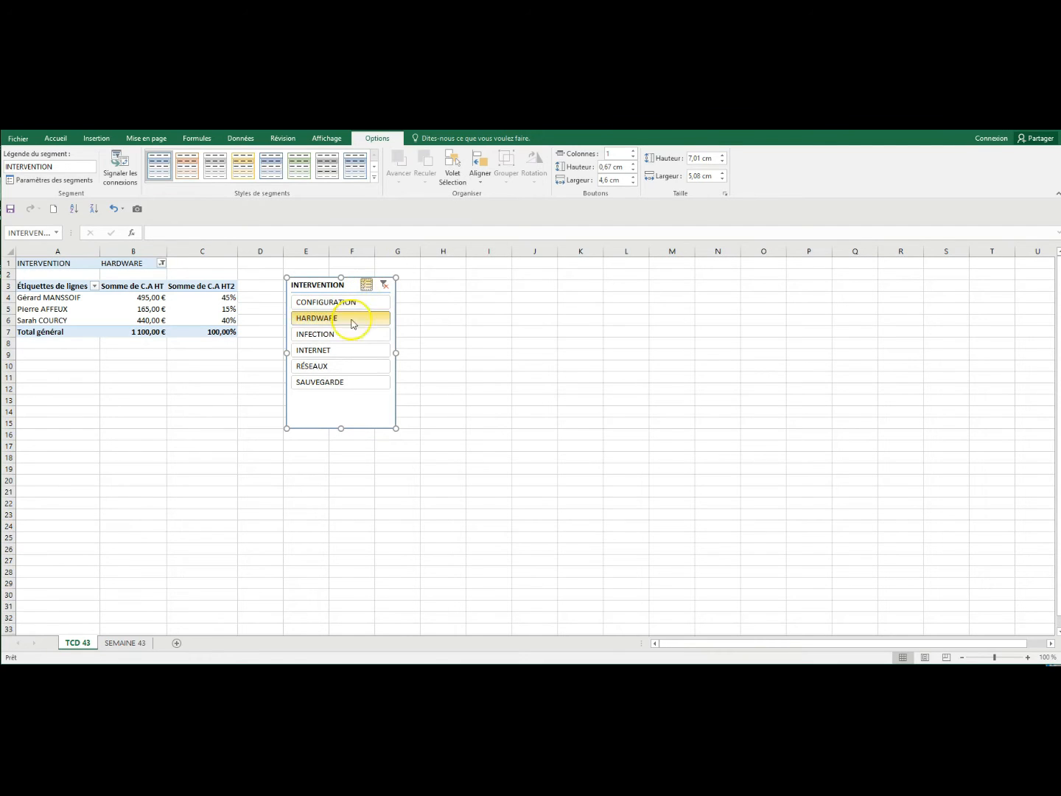
click(315, 367)
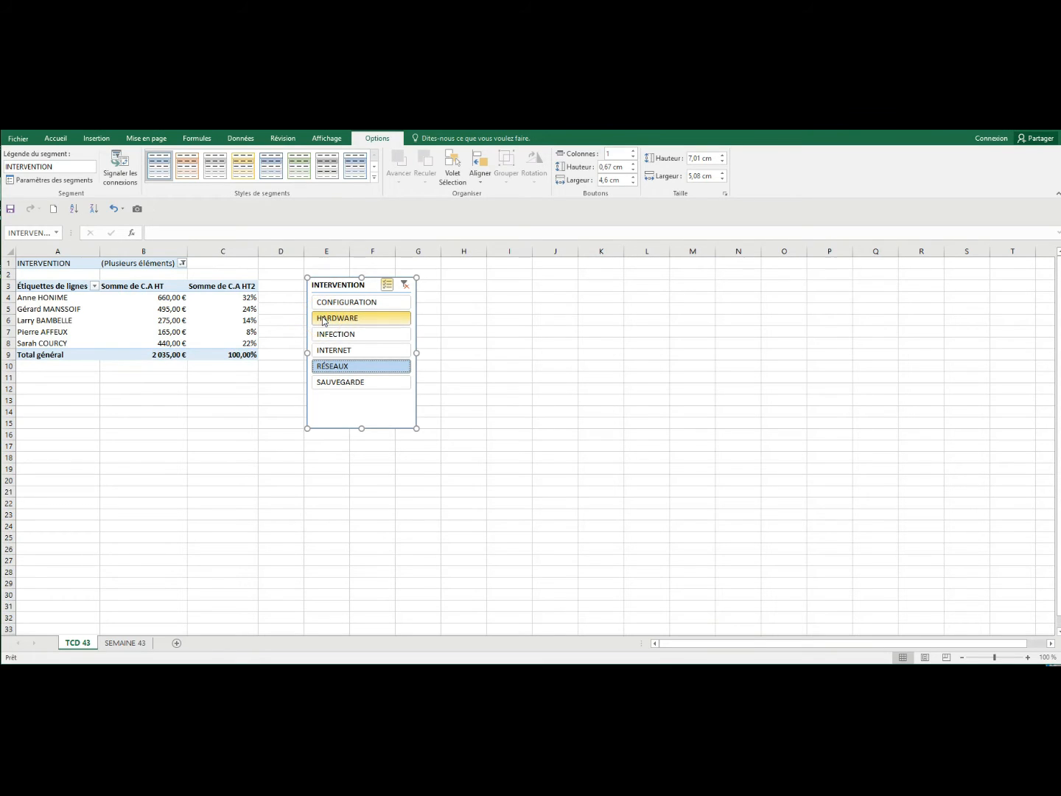
click(330, 369)
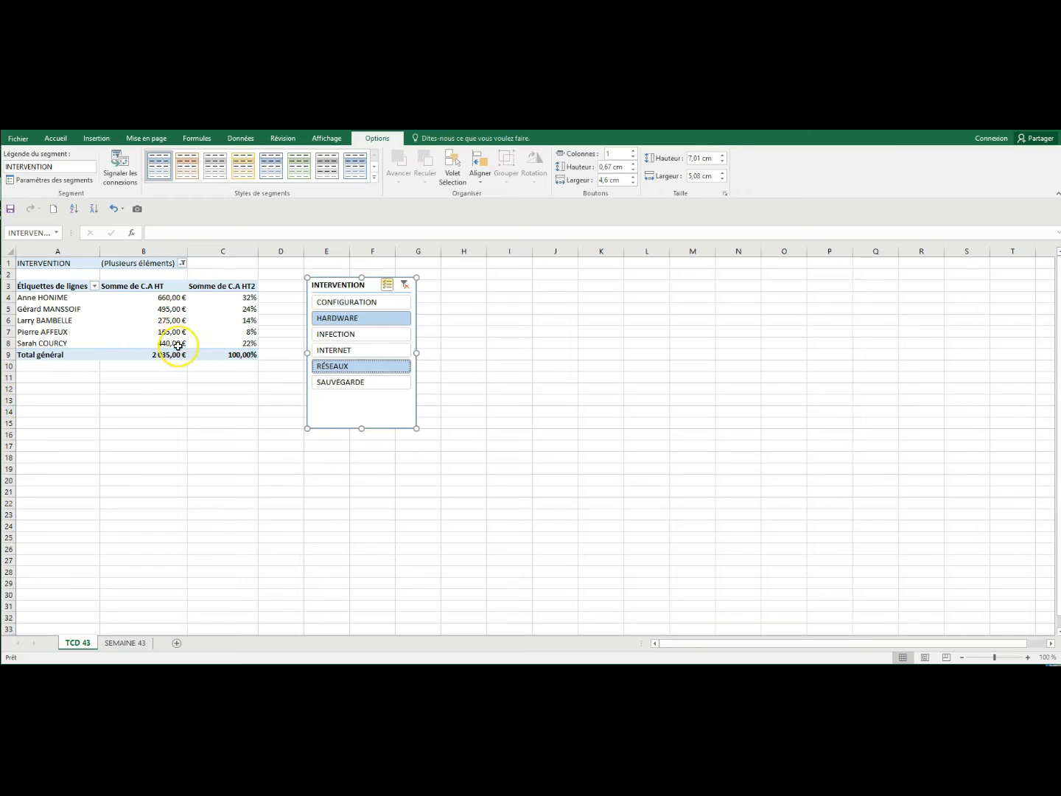
mouse_move(178, 345)
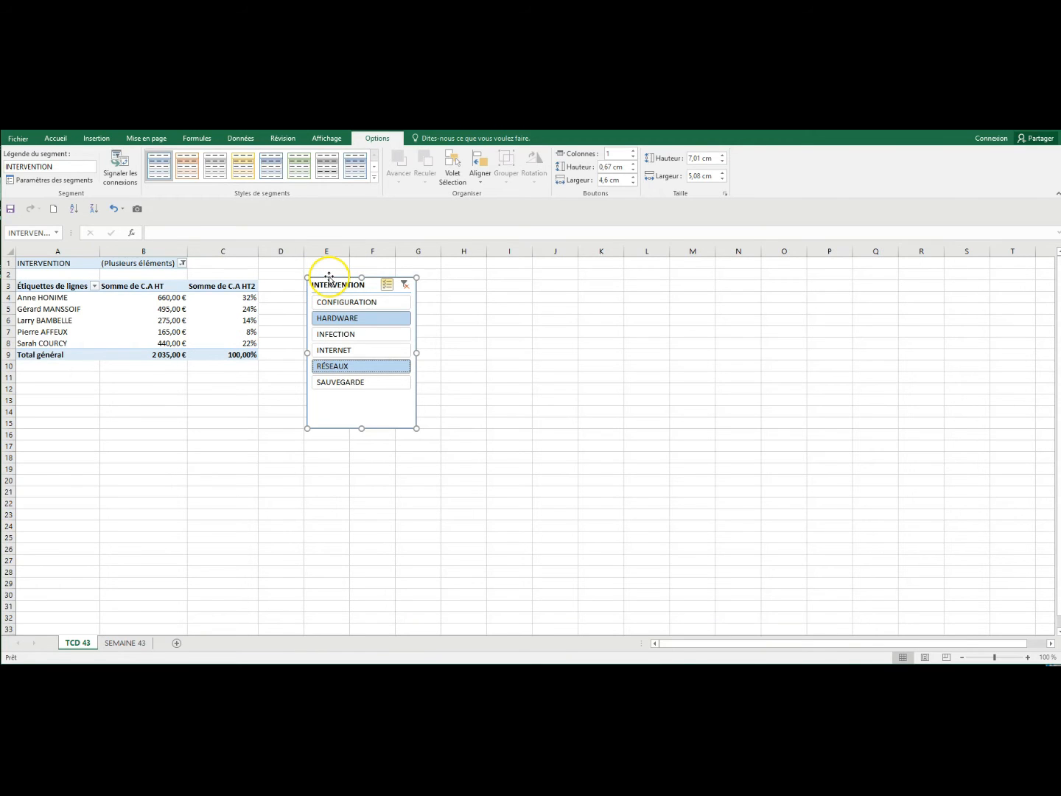
Delete the INTERVENTION slicer and reset the INTERVENTION report filter to (Tous) with multiple item selection turned off
key(Delete)
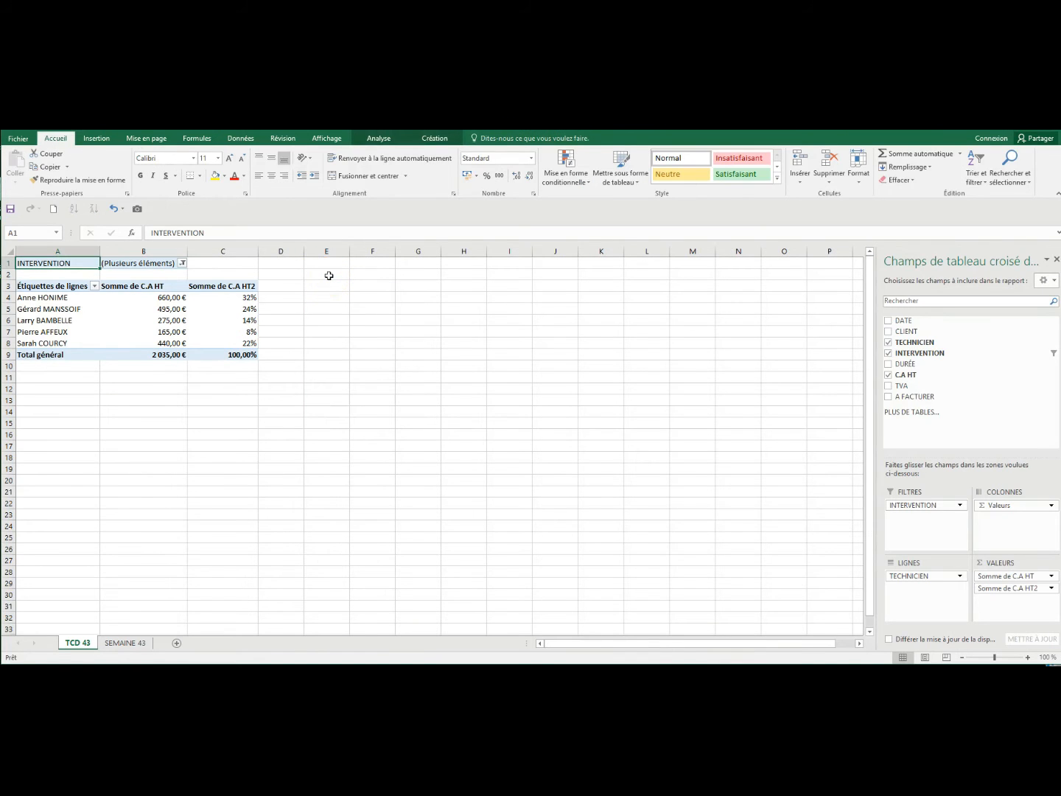
click(182, 263)
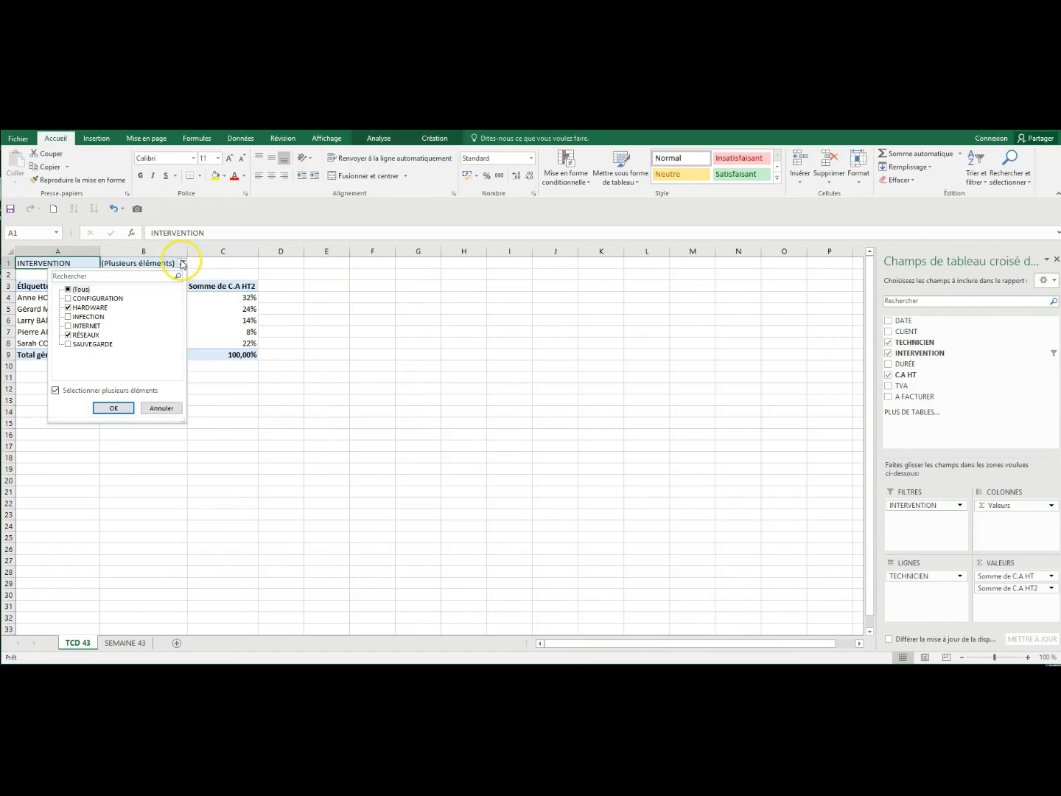
click(68, 309)
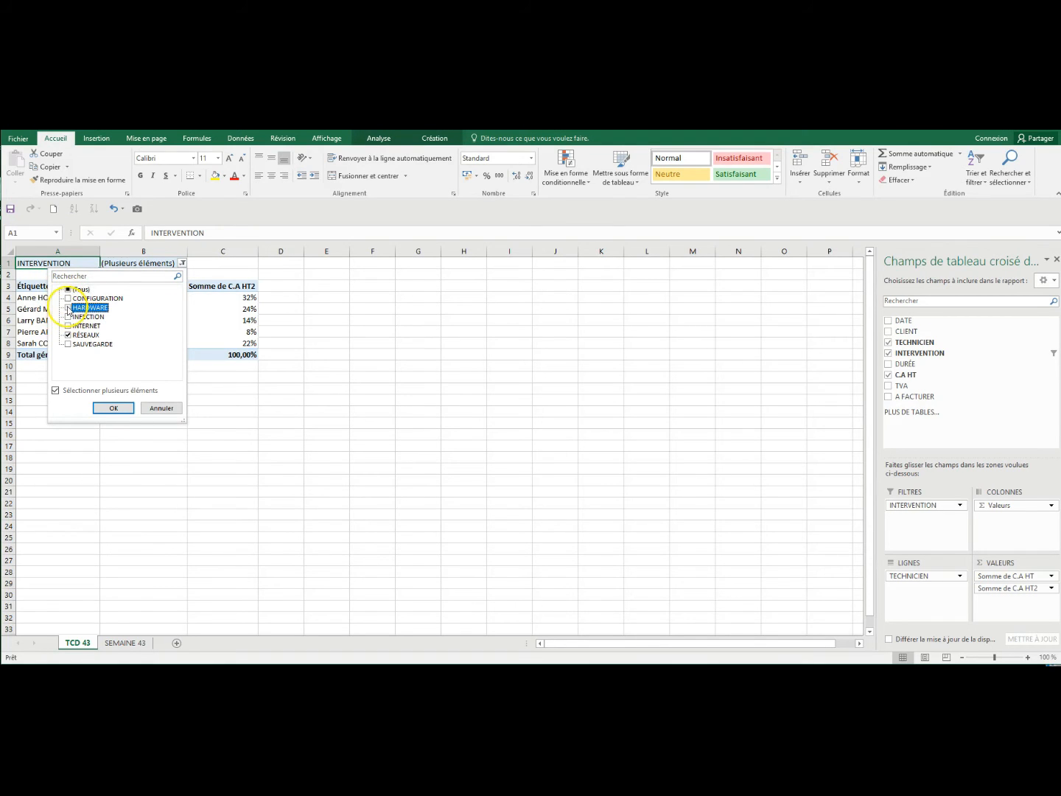
click(56, 391)
click(74, 290)
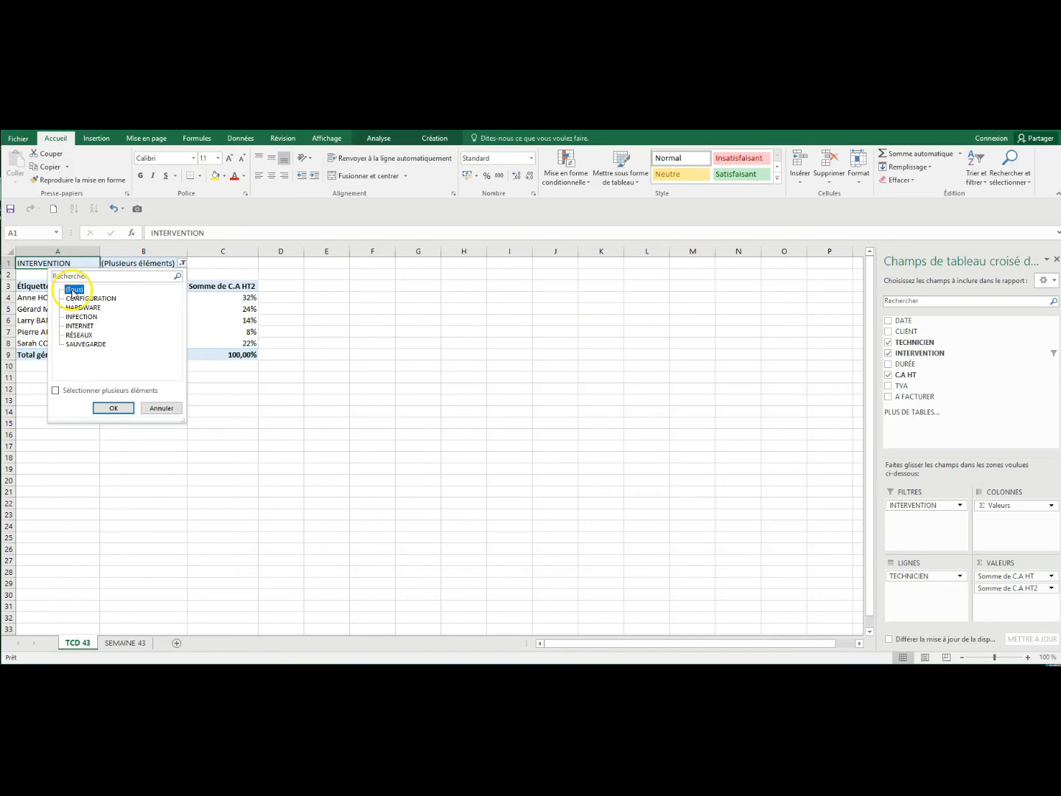
click(105, 408)
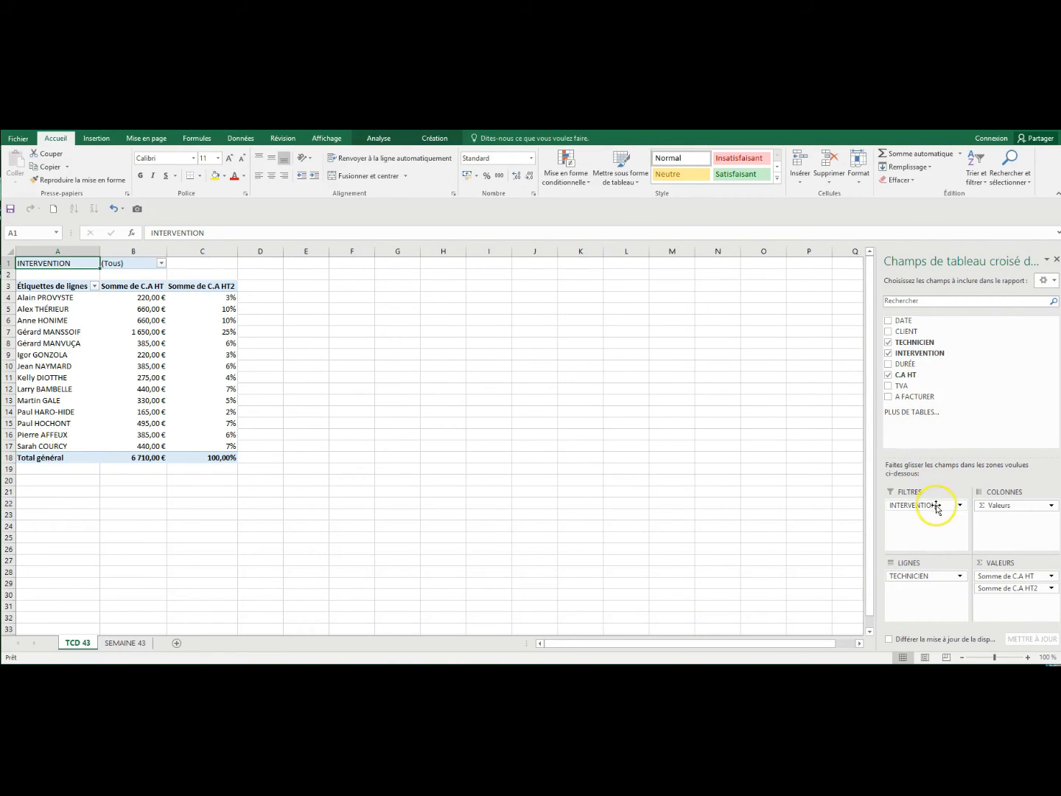
Move the INTERVENTION field from the report filters to the rows and order it above TECHNICIEN
drag(936, 506, 678, 485)
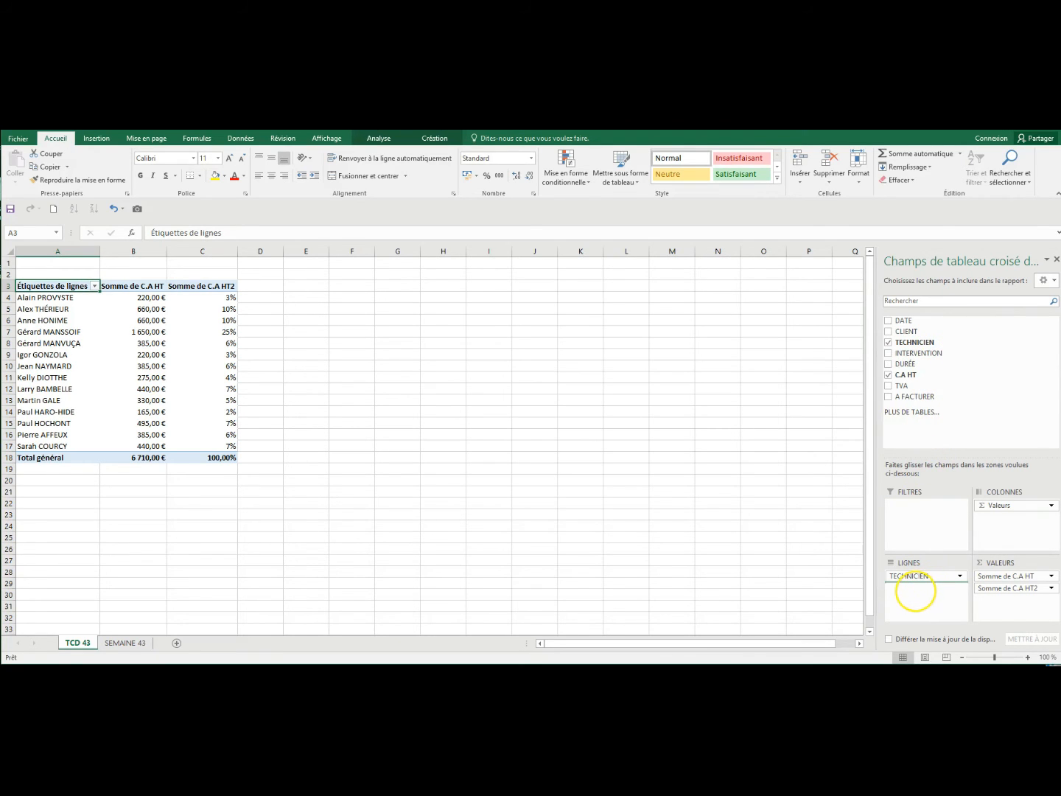
drag(914, 588, 919, 591)
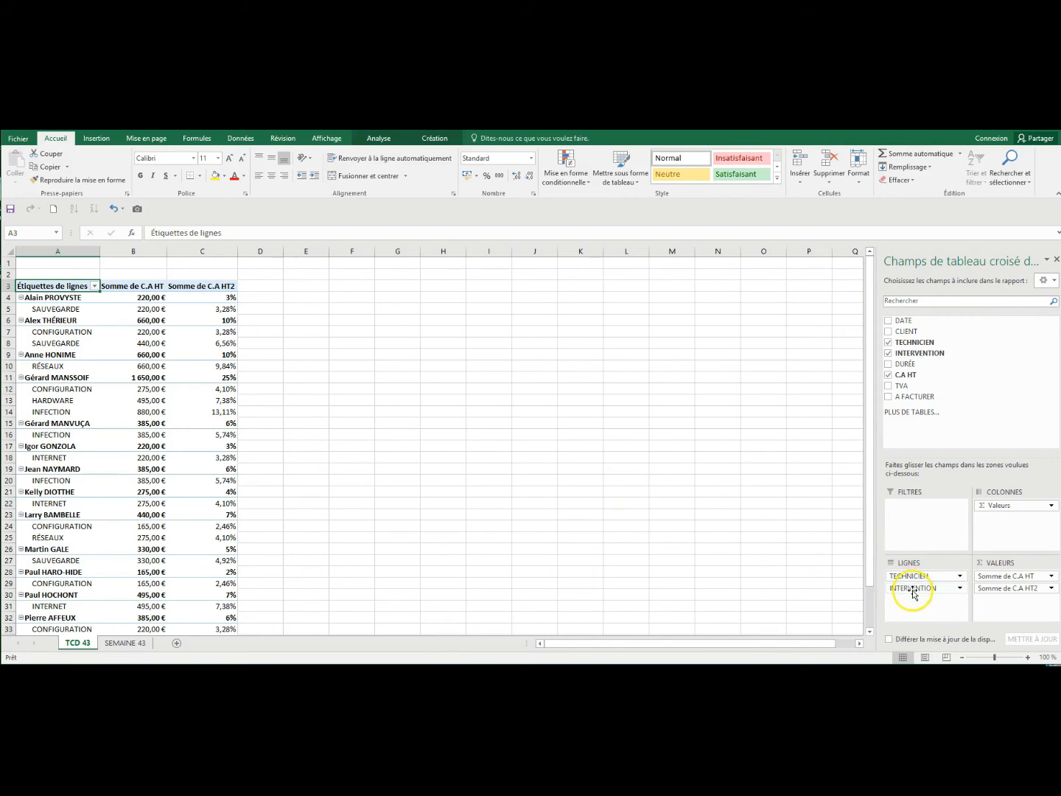
drag(917, 580, 921, 600)
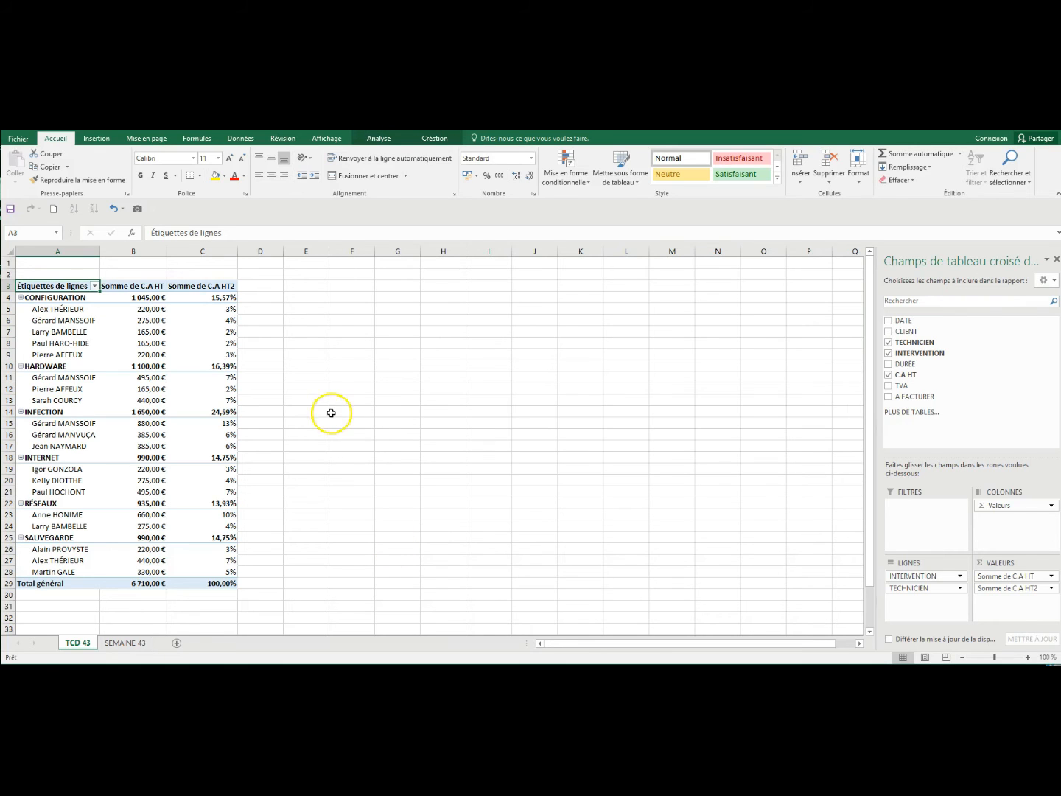
Clear the pivot table layout by removing the INTERVENTION, TECHNICIEN and C.A HT fields
drag(910, 576, 744, 571)
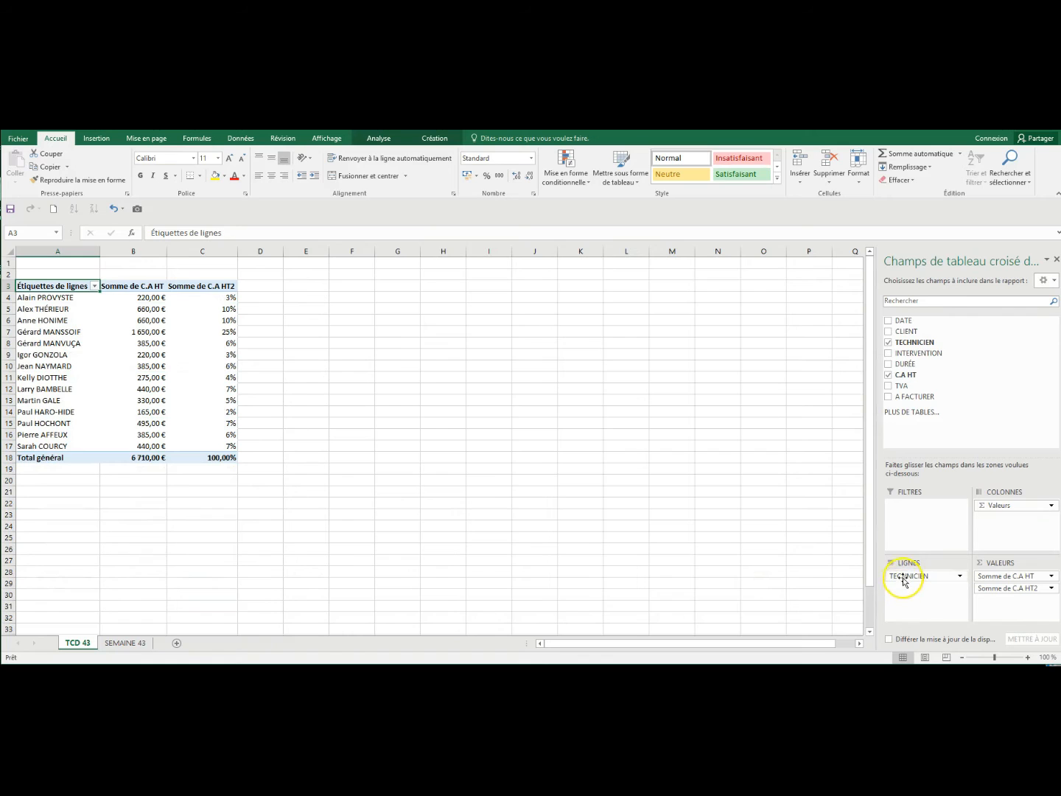
drag(907, 575, 730, 575)
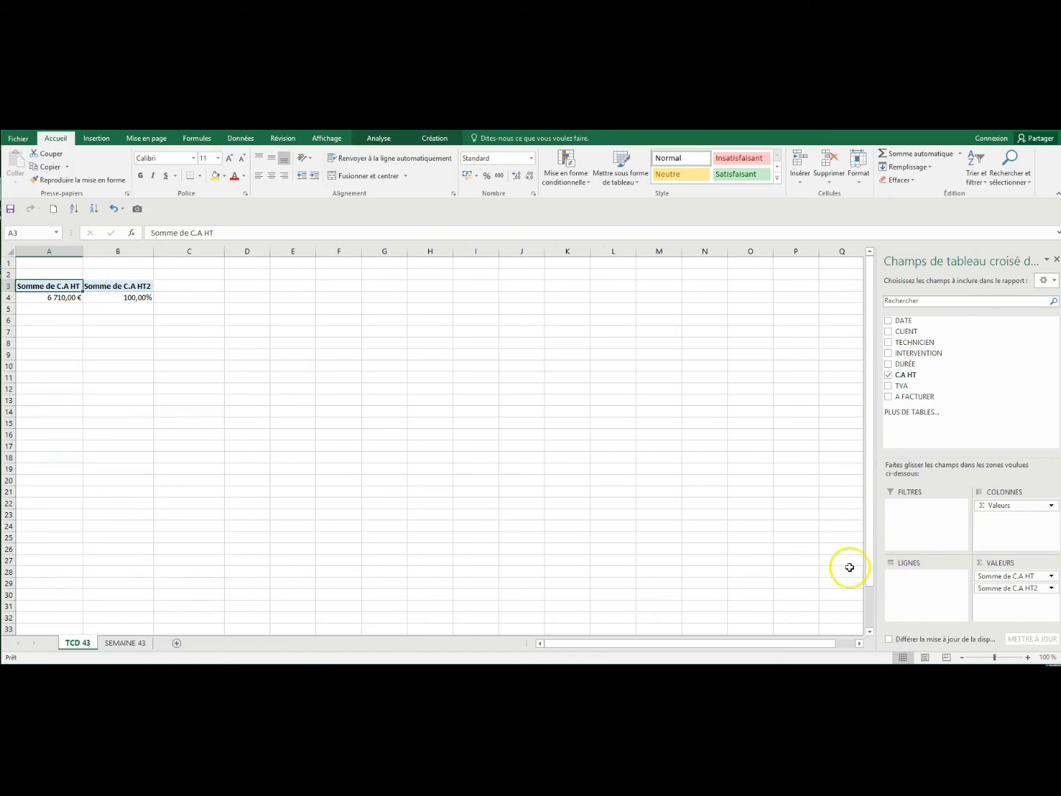
click(888, 375)
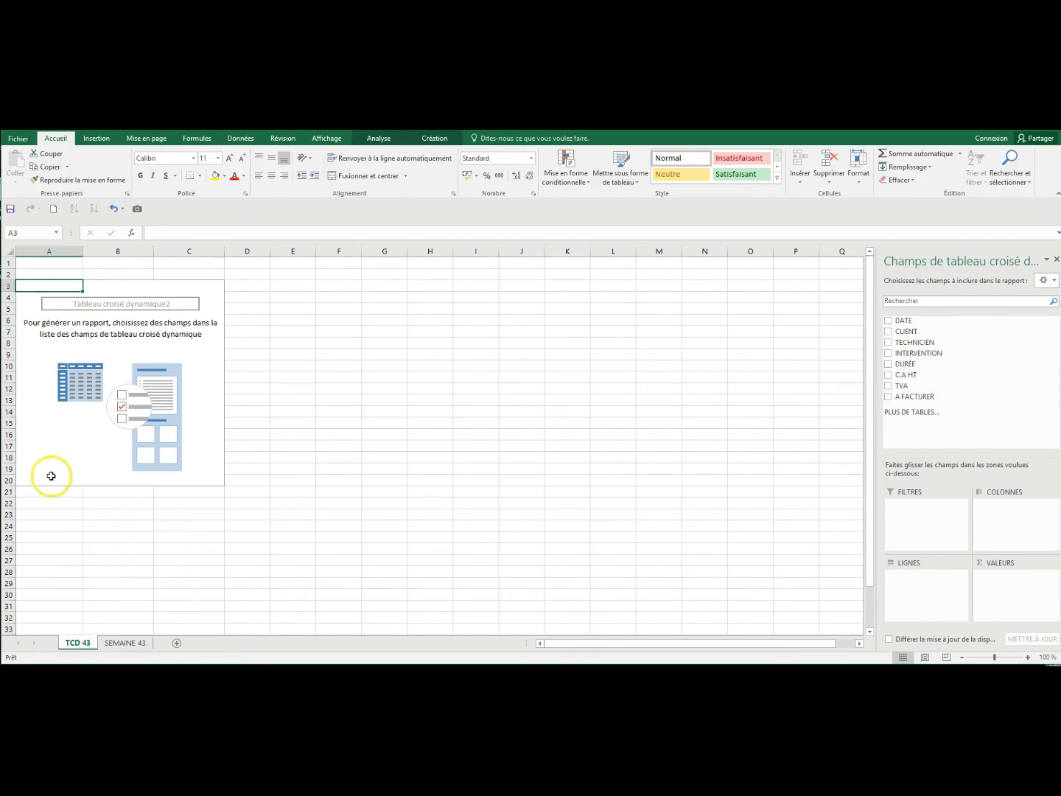
Check the source data on SEMAINE 43, then build the TCD 43 pivot with TECHNICIEN as rows, INTERVENTION as columns and sum of C.A HT as values
click(124, 643)
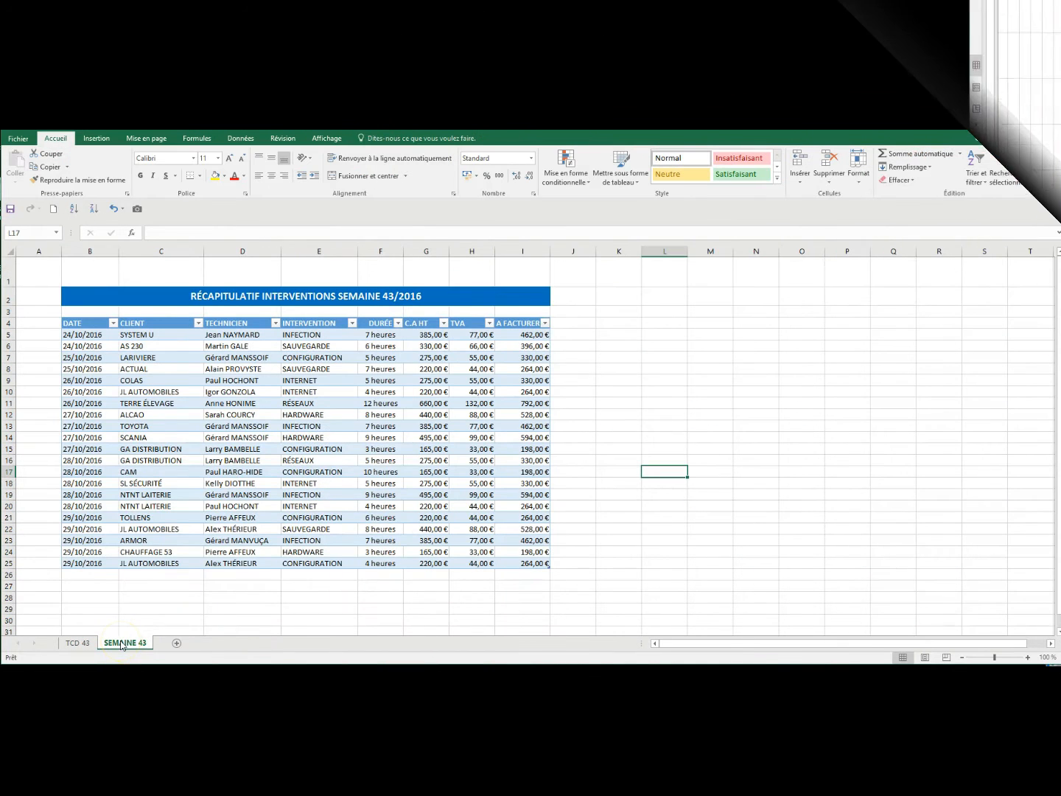
click(78, 643)
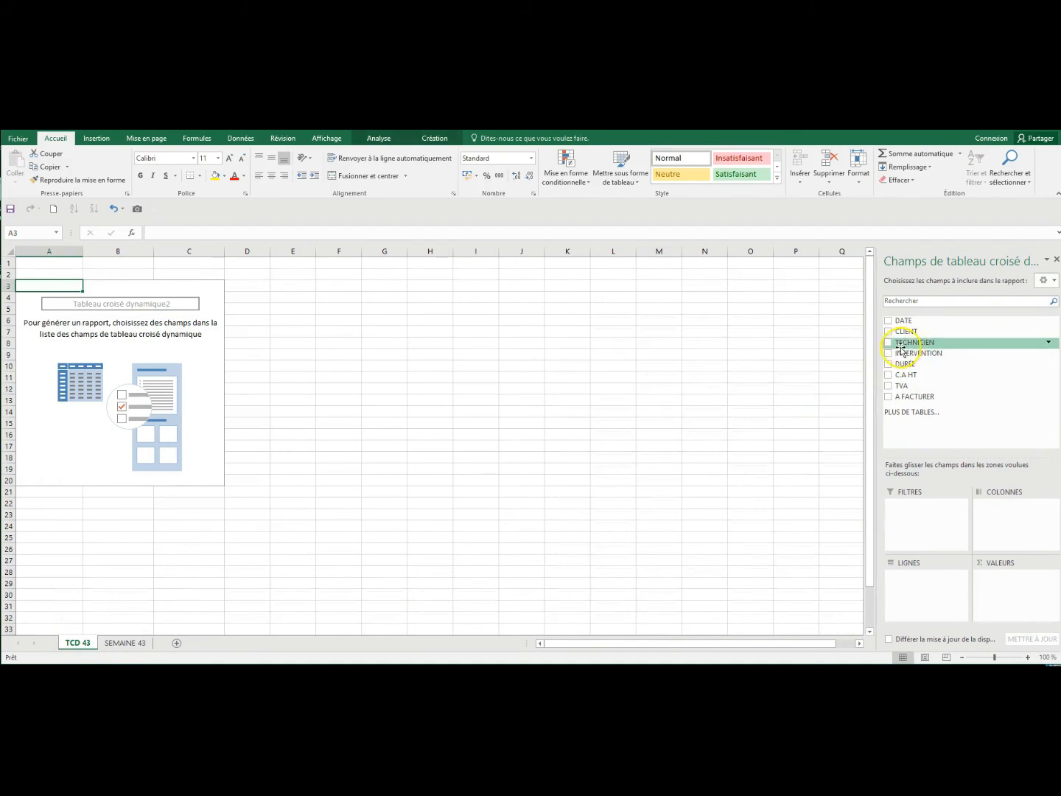
drag(890, 346, 906, 586)
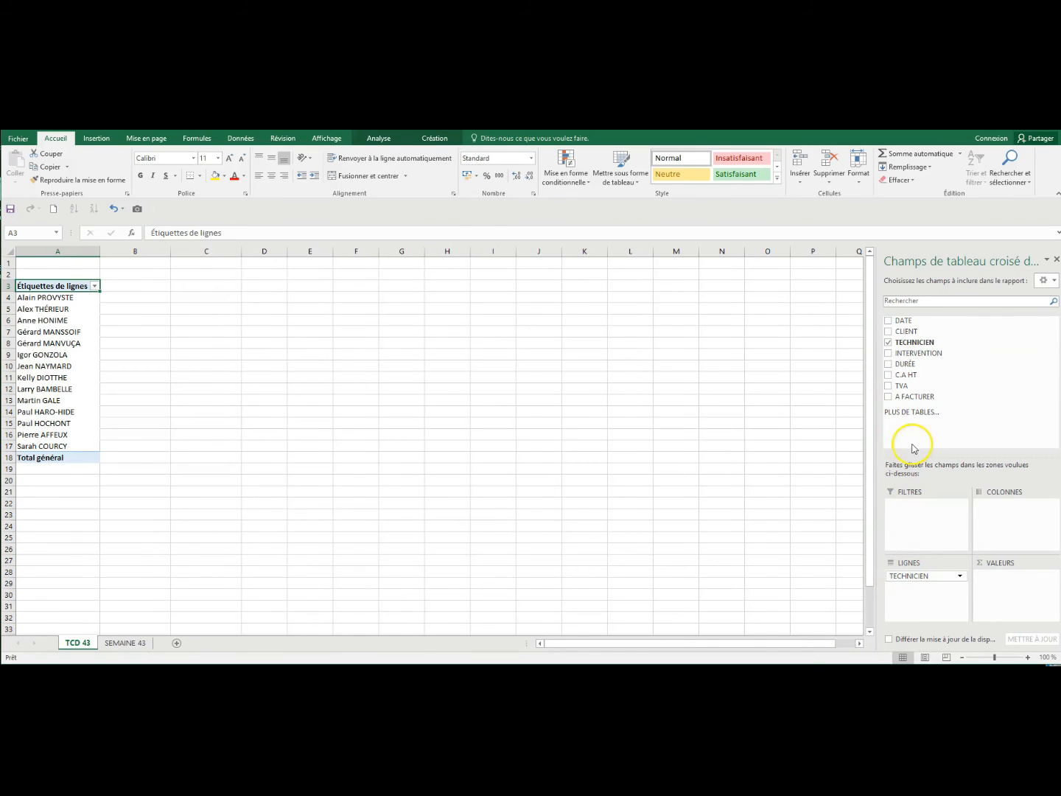
drag(892, 378, 989, 580)
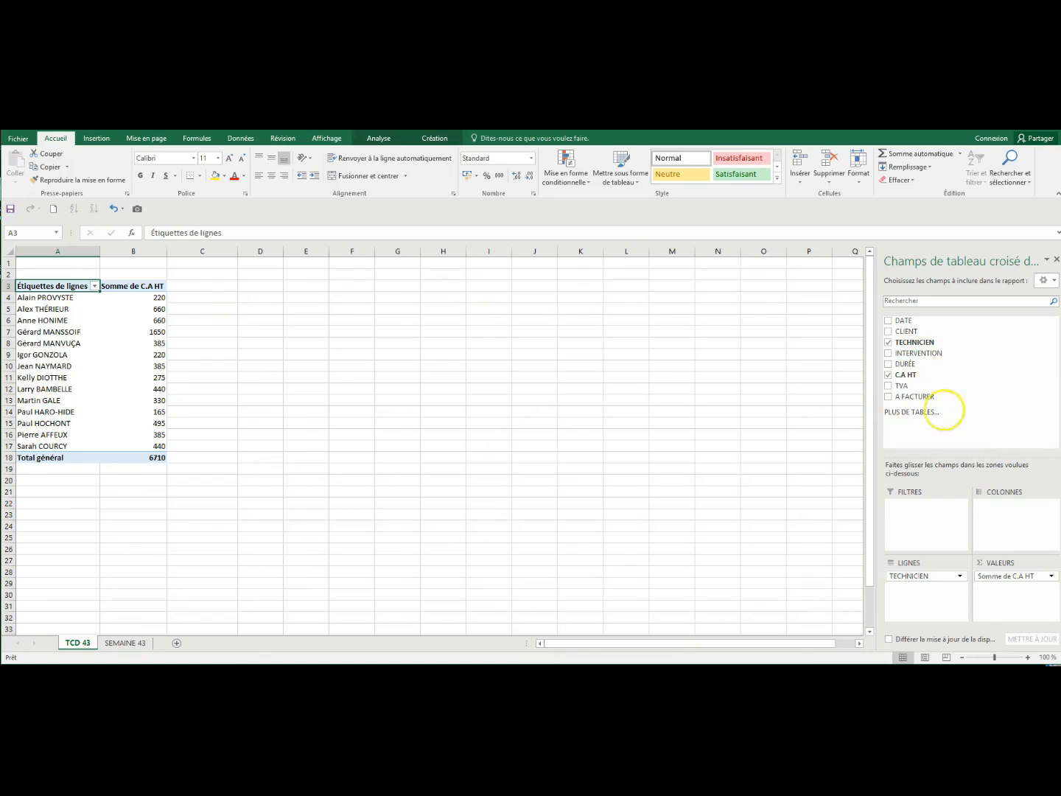
drag(999, 507, 1001, 508)
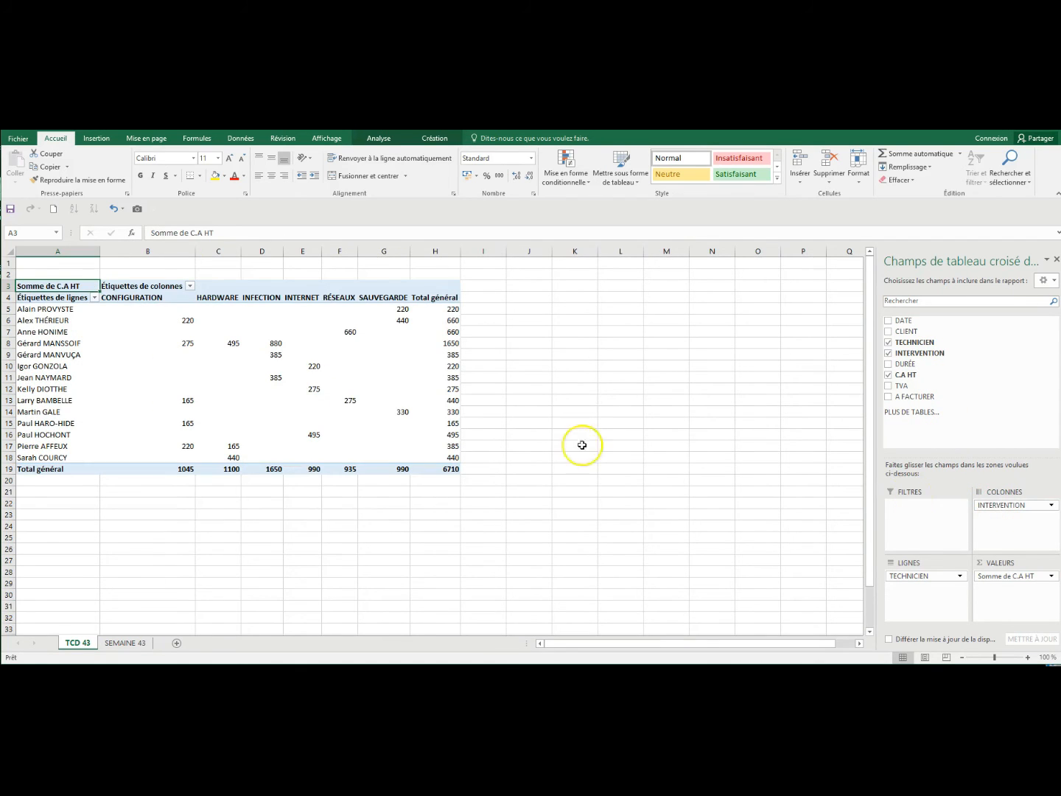
Narrow column B to fit the CONFIGURATION heading and apply all borders to the technician rows in A5:H18
drag(196, 252, 174, 254)
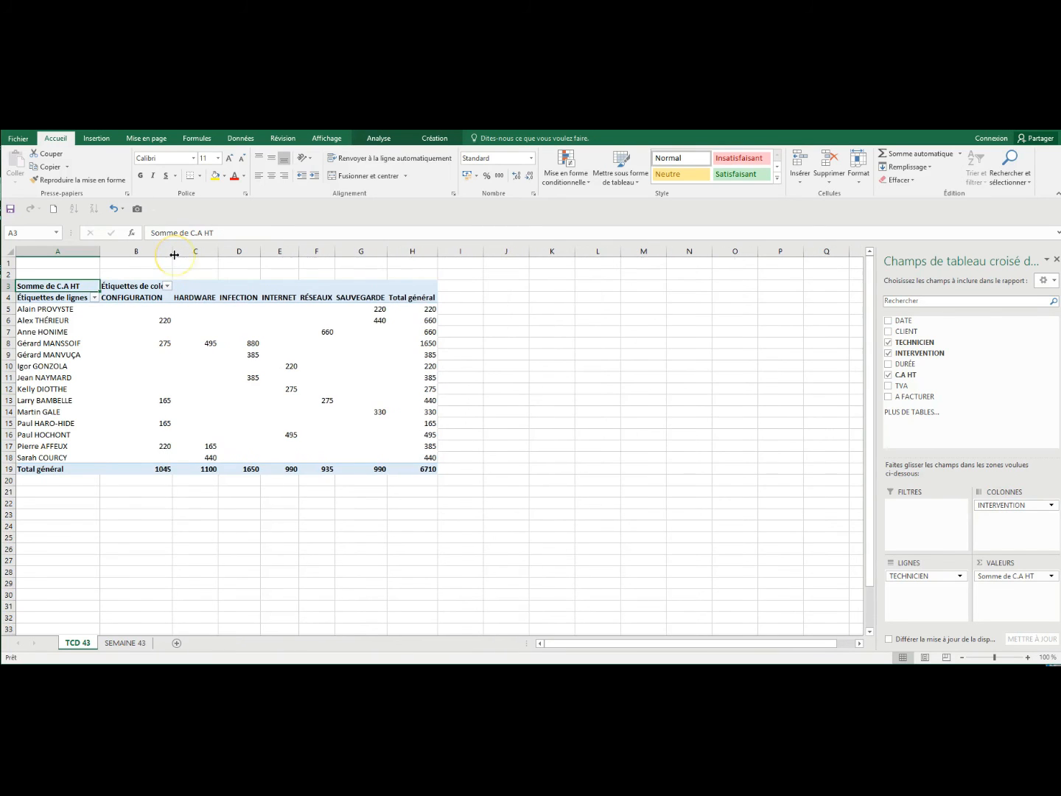
drag(26, 308, 240, 453)
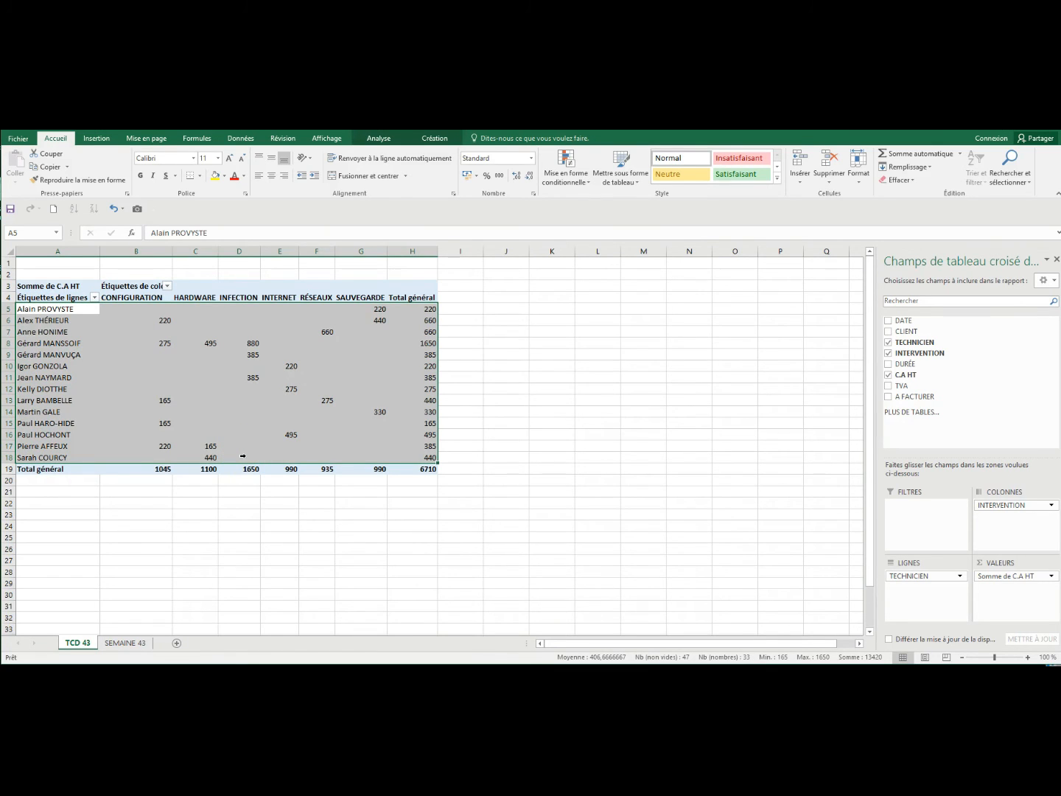
click(202, 176)
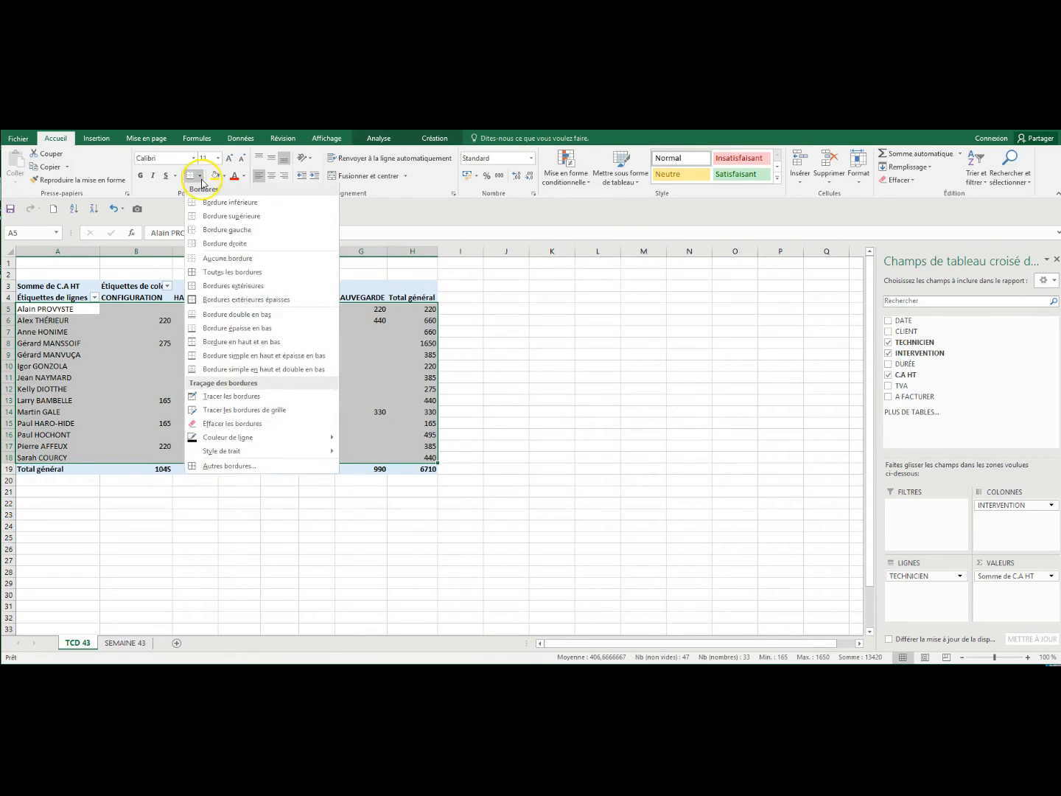
click(207, 273)
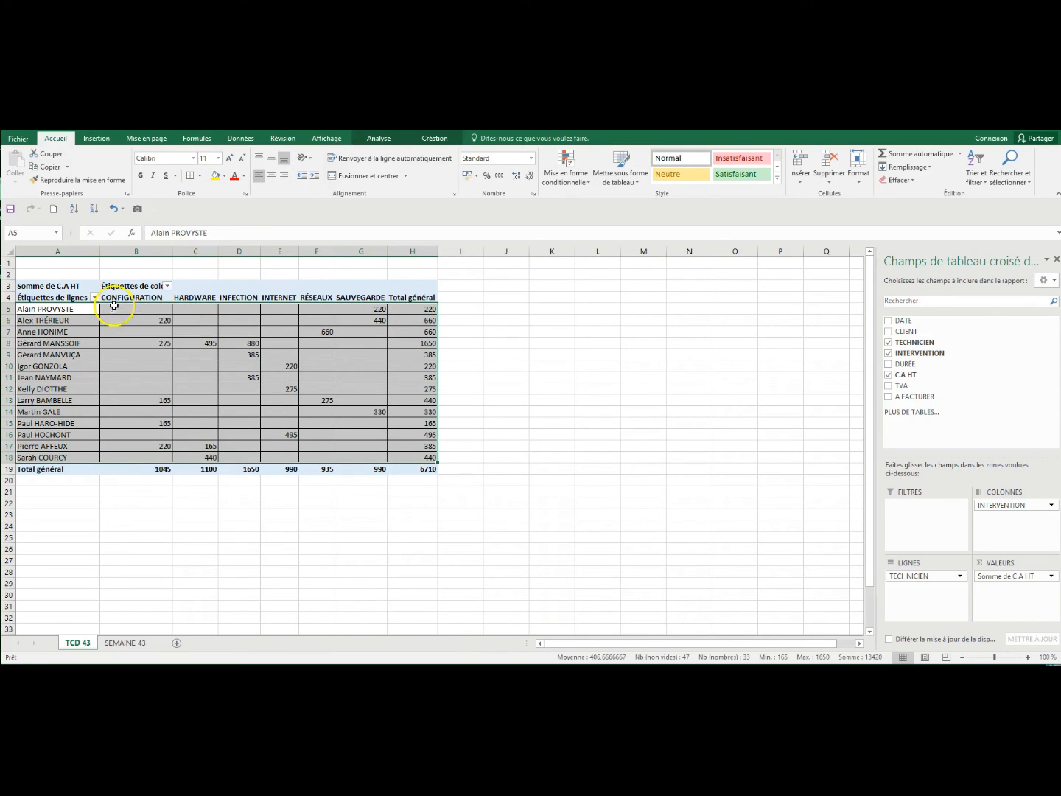
Center the intervention headings, amounts and column totals in B4:G19 horizontally
drag(109, 297, 377, 466)
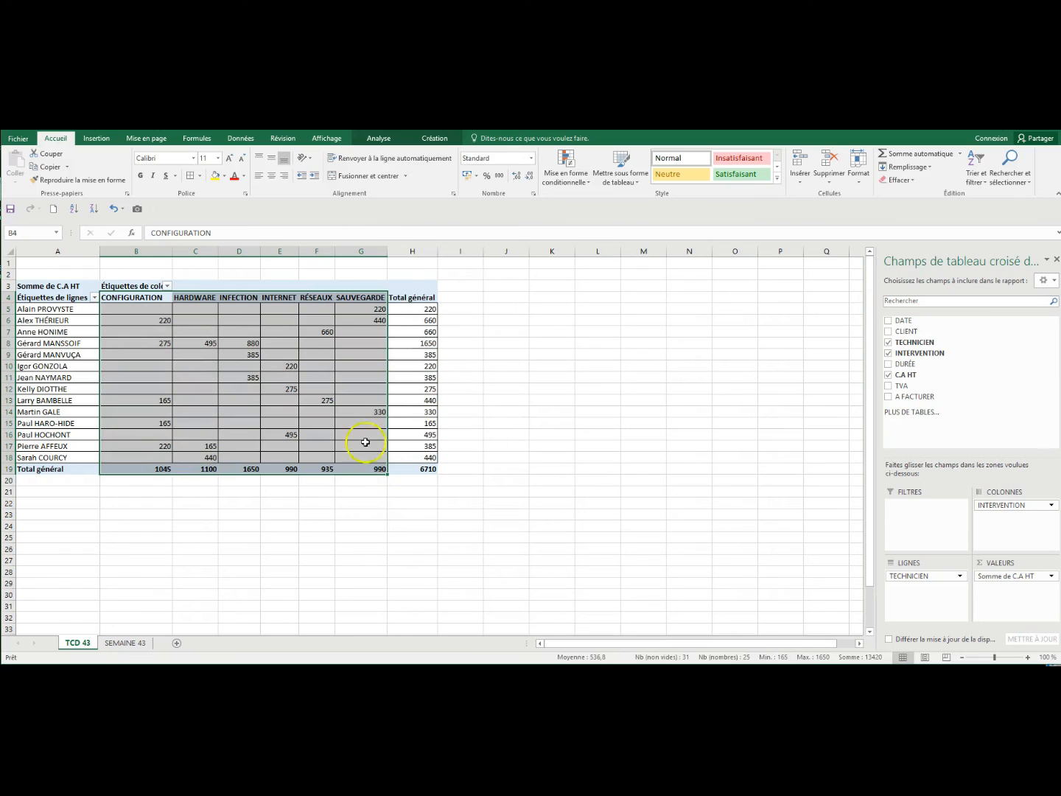
click(271, 176)
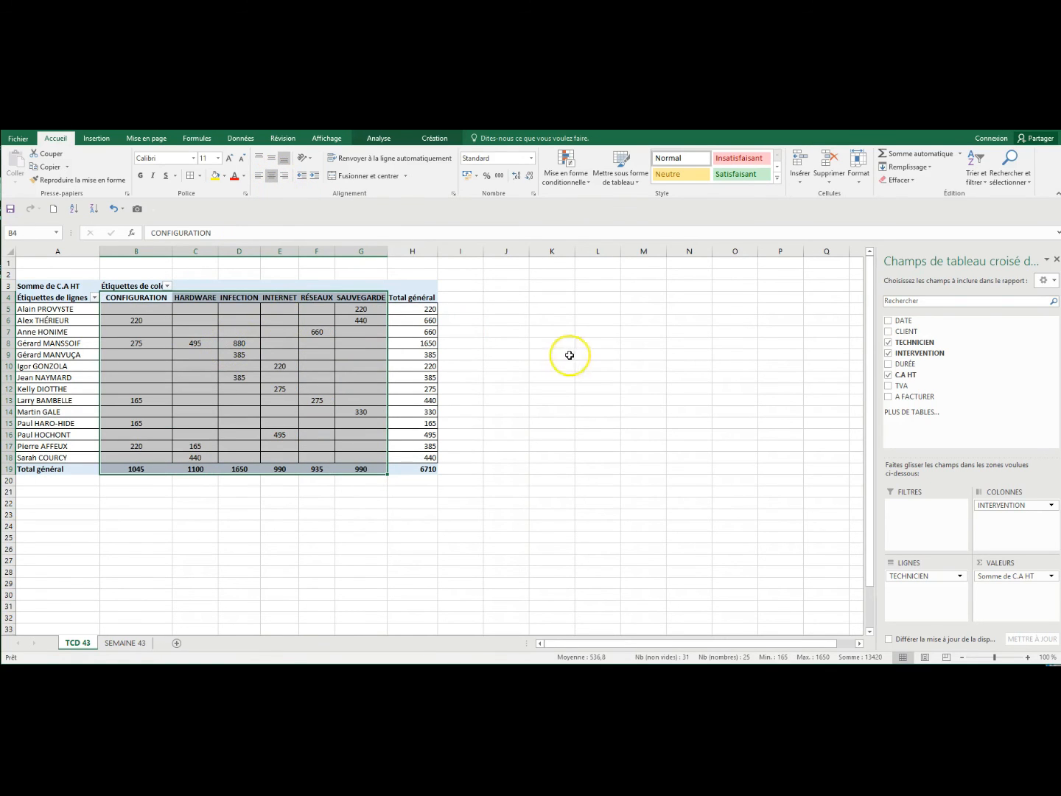
click(631, 365)
Format the pivot table amounts and totals in B5:H19 as euro currency with two decimals
drag(128, 310, 405, 467)
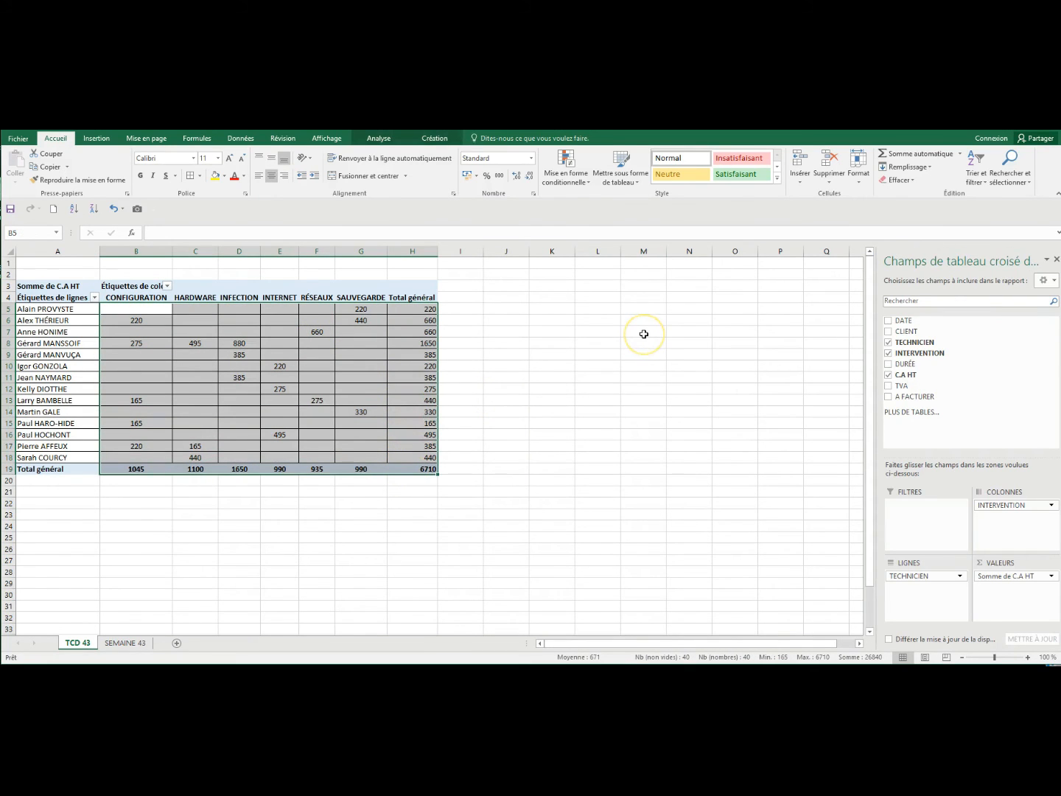
key(ctrl+m)
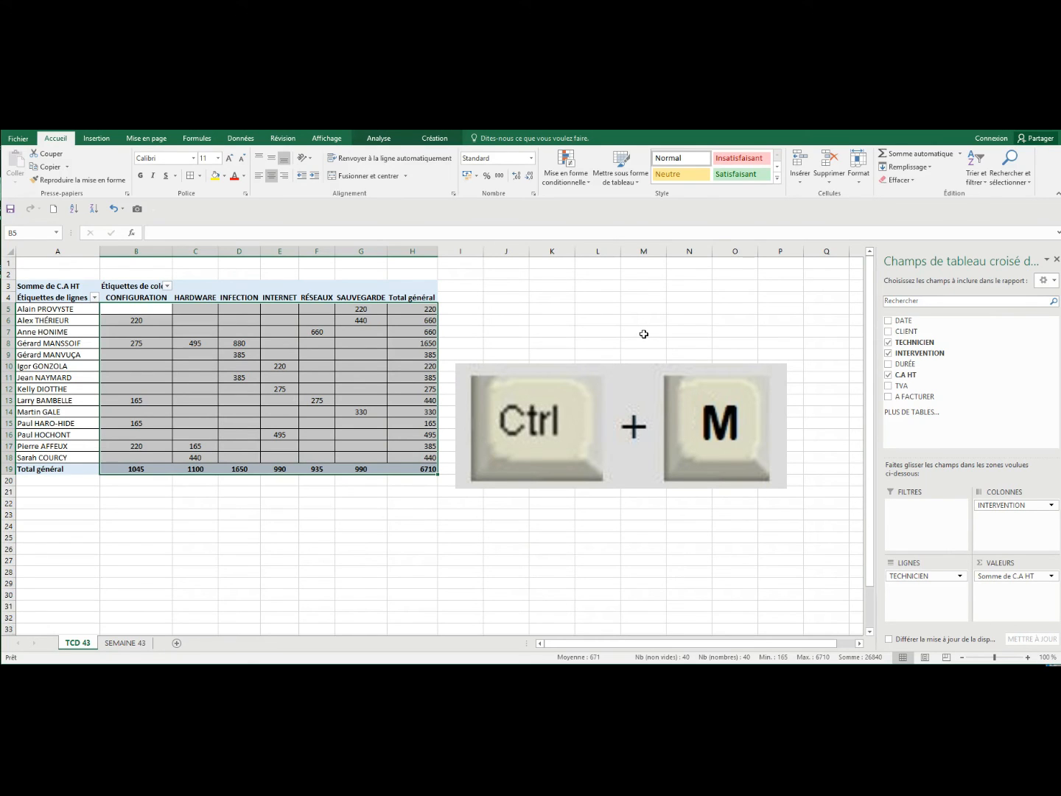
key(ctrl+m)
click(806, 390)
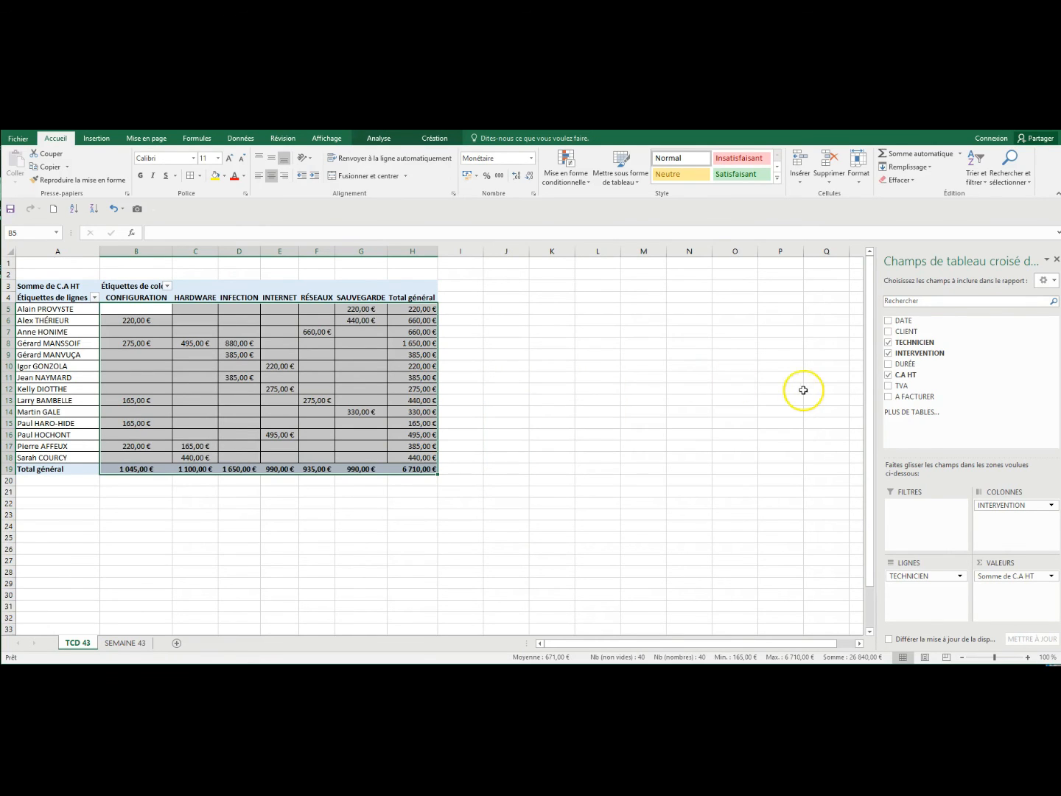